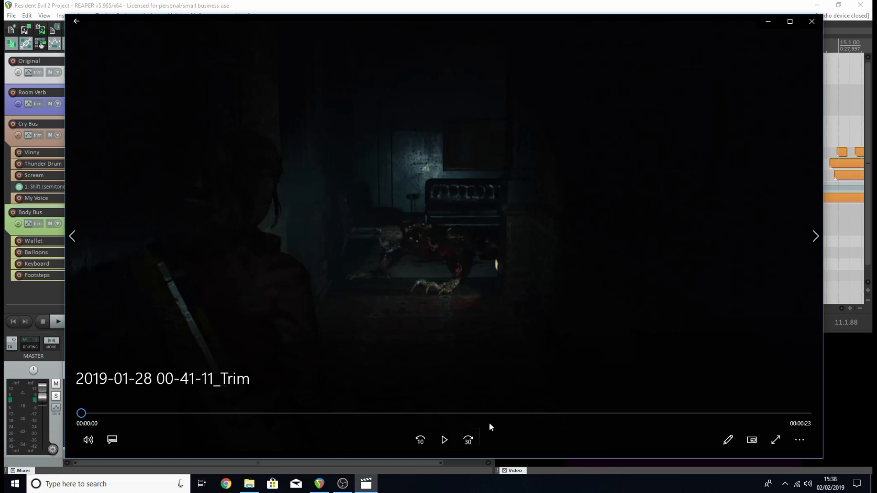
click(443, 439)
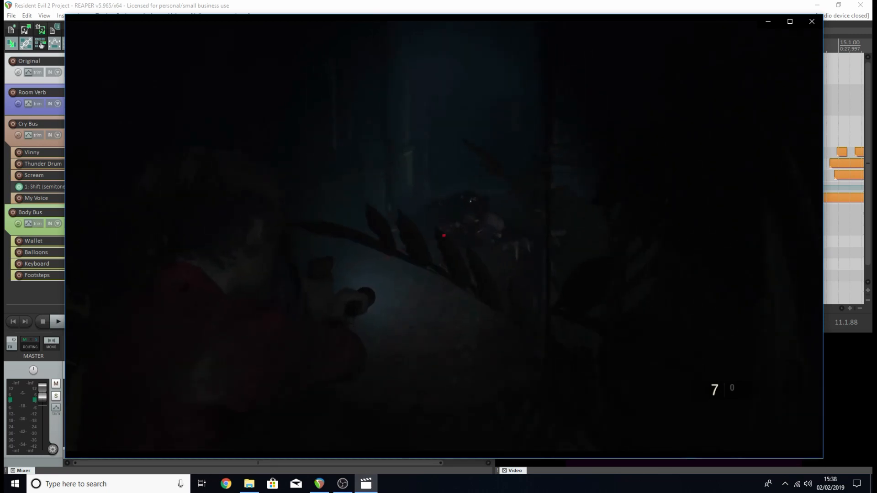
click(443, 438)
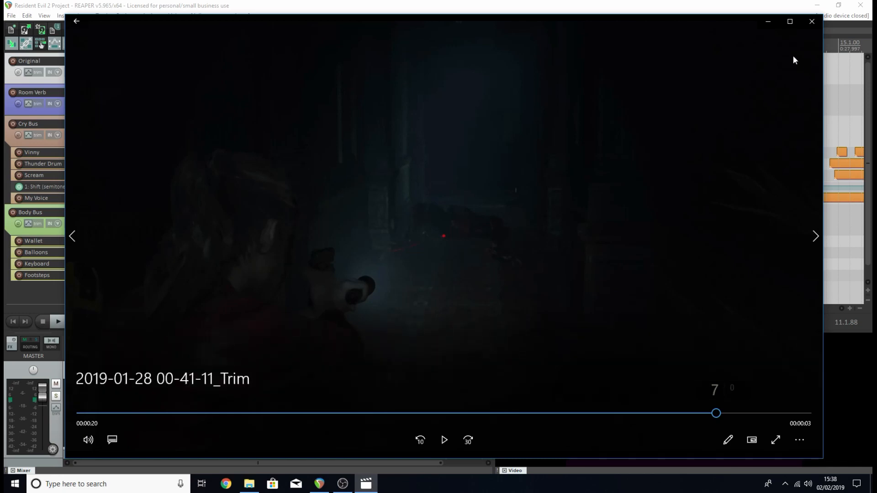
click(768, 21)
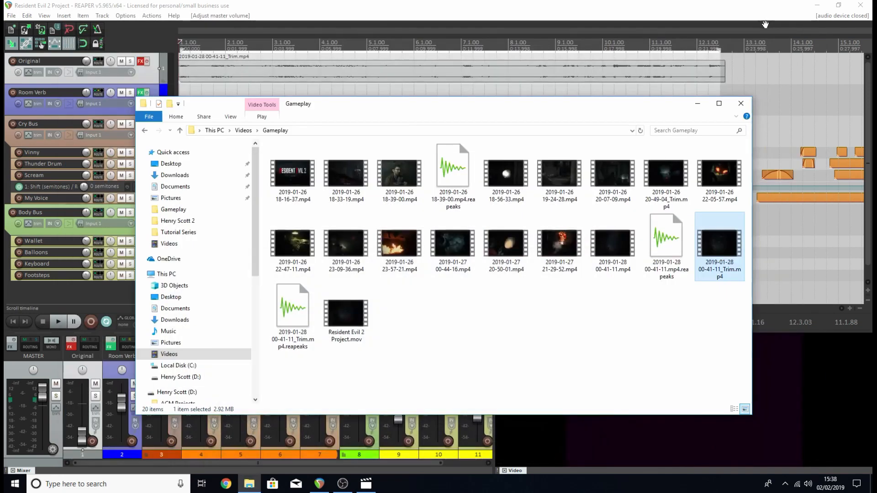
Open Resident Evil 2 Project.mov from the Gameplay folder, watch it nearly to the end, pause it and close the player.
double_click(357, 308)
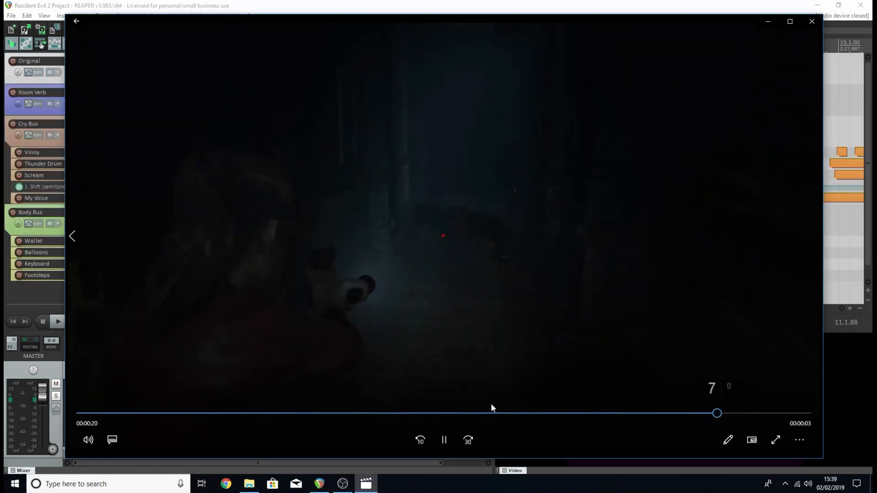
click(444, 440)
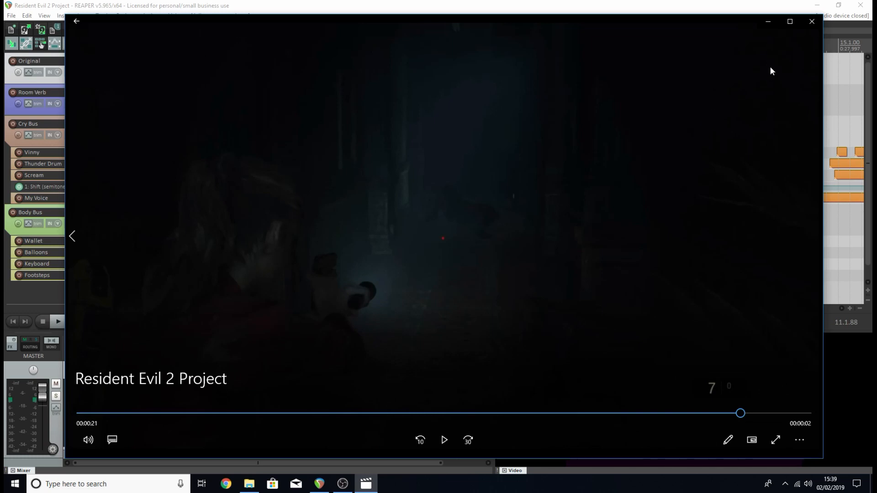
click(812, 21)
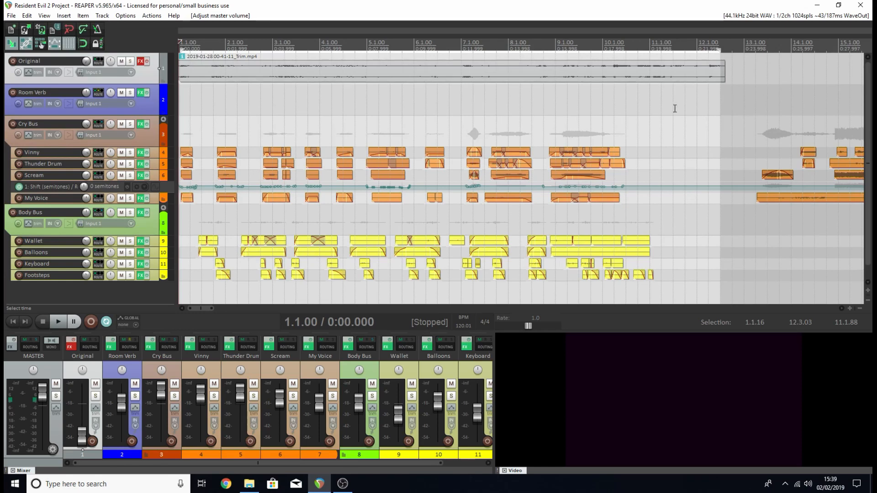
Select the Cry Bus and Body Bus tracks in turn, and enlarge the height of track 4 in the Cry Bus.
click(153, 135)
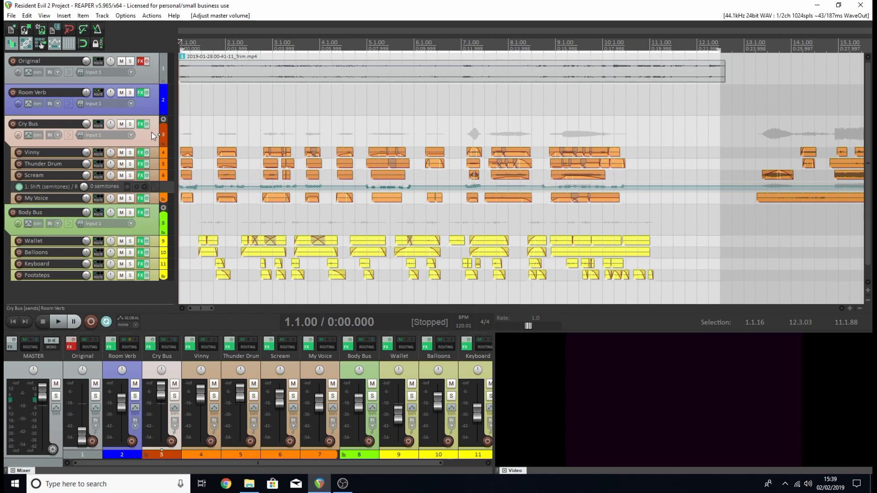
click(153, 228)
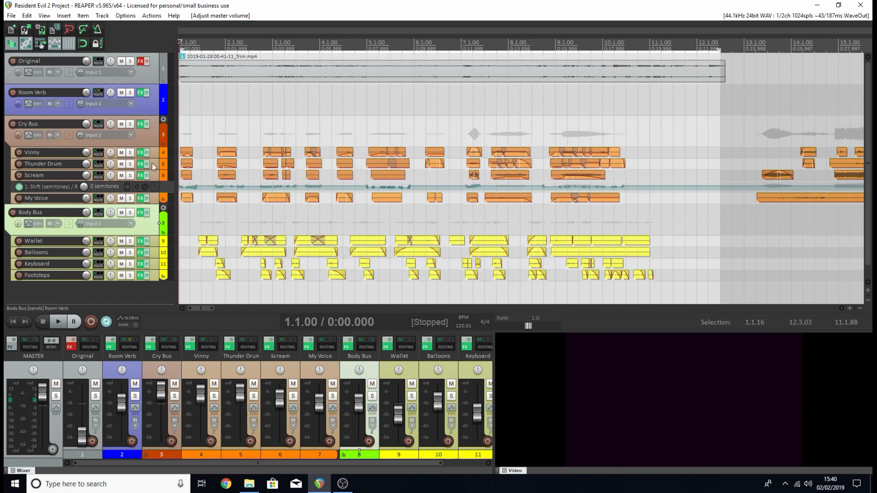
drag(153, 158, 152, 188)
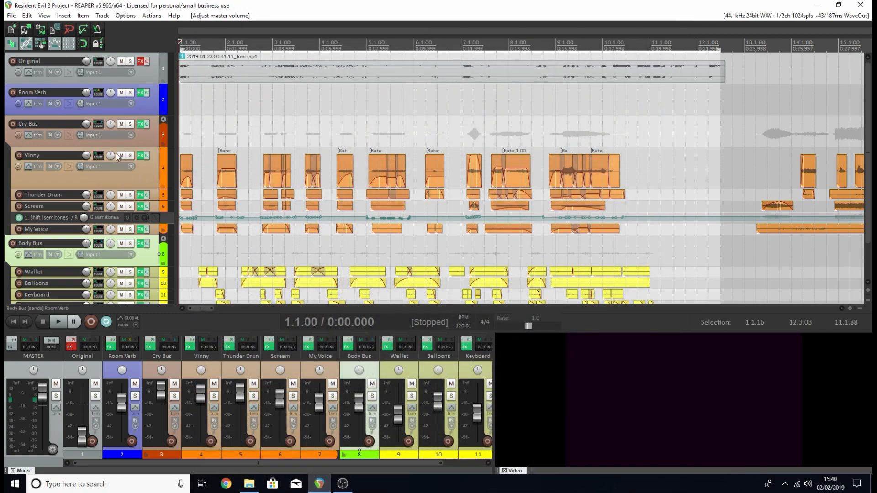
Bypass the effects on track 4, solo it and play a short section from the start.
click(146, 156)
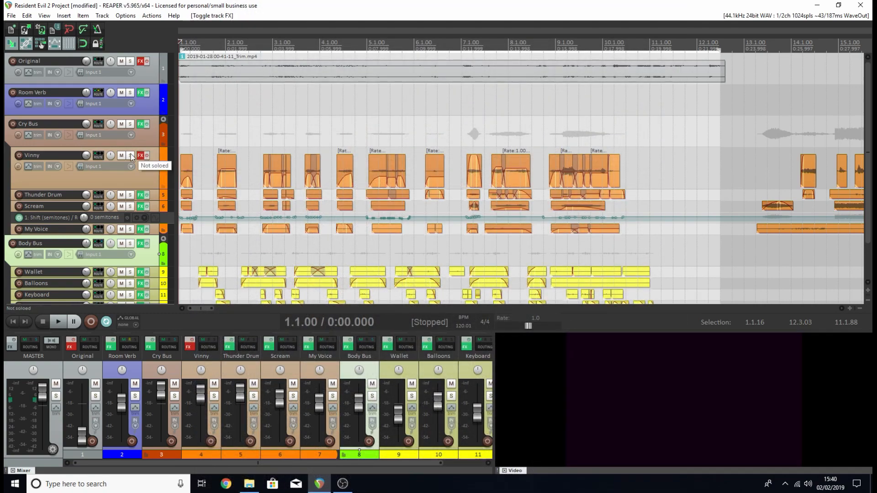
click(130, 156)
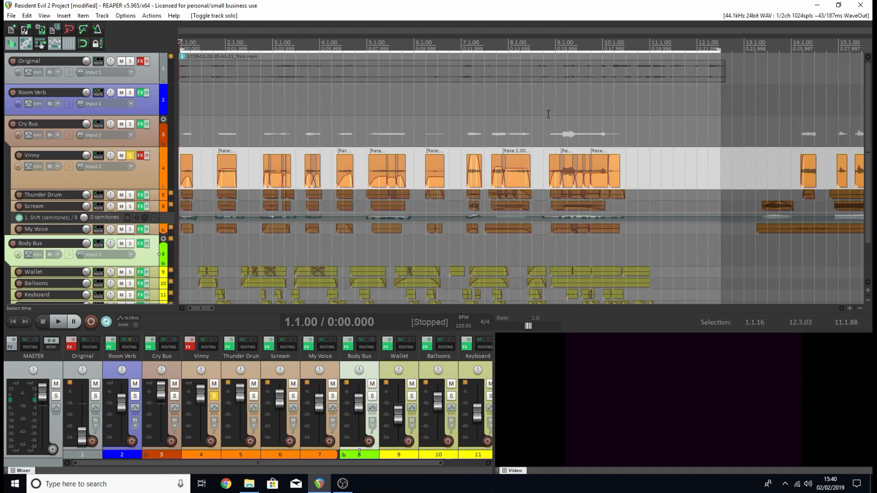
key(space)
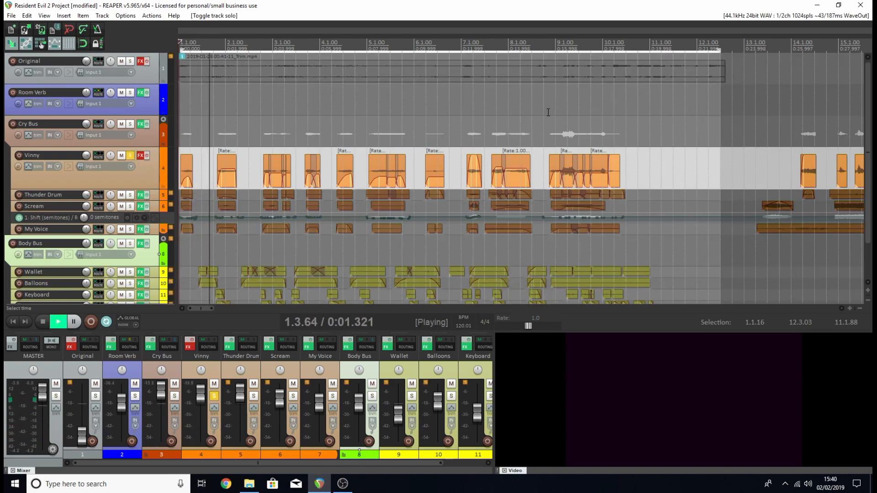
key(space)
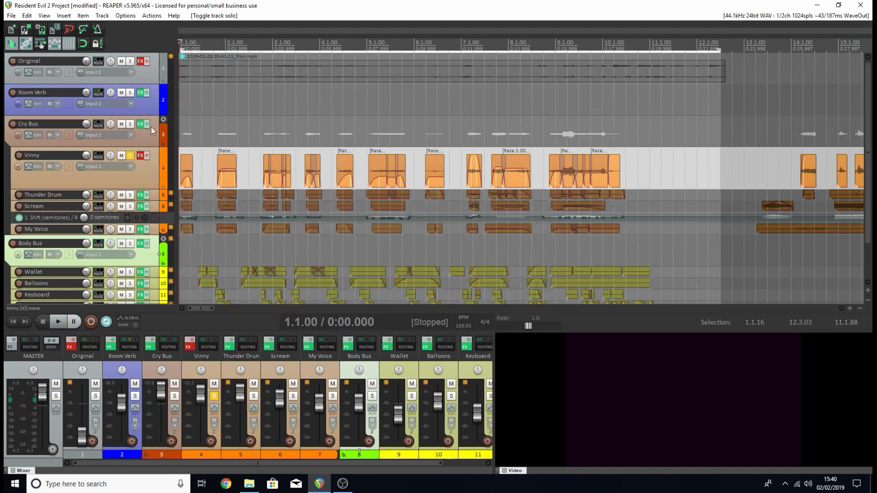
Bypass the Room Verb and Cry Bus effects and audition the soloed track 4 completely dry.
click(145, 93)
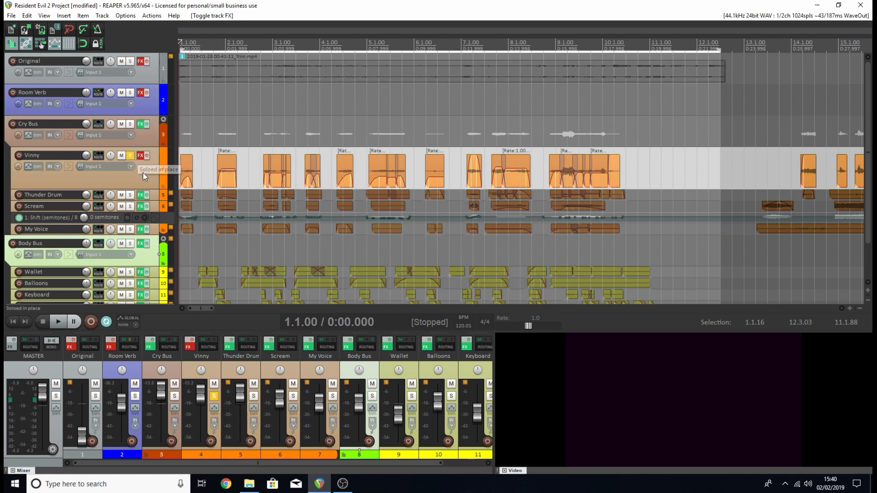
key(space)
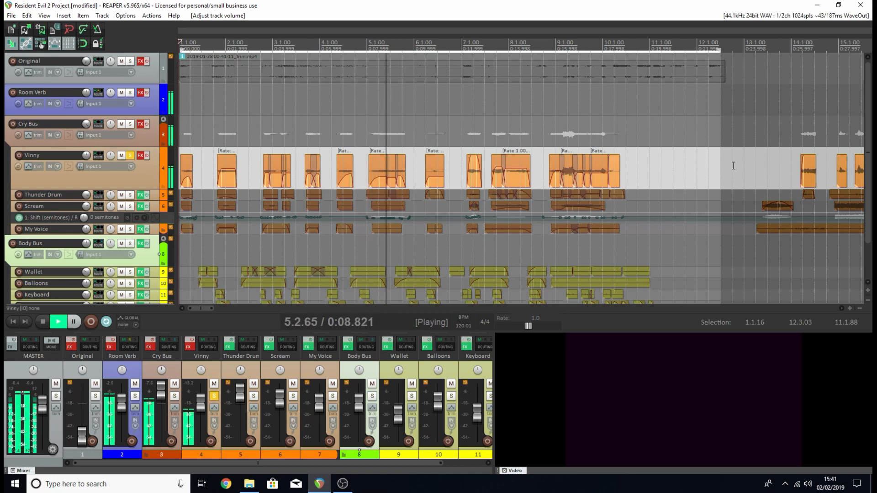
key(space)
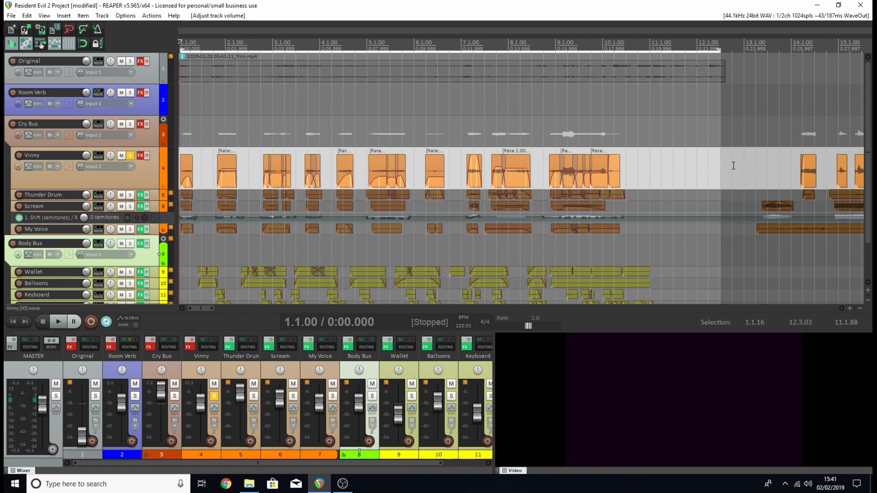
Re-enable the effects on track 4 and open its effects chain at ReaEQ.
click(146, 156)
click(140, 156)
drag(270, 116, 440, 132)
click(408, 146)
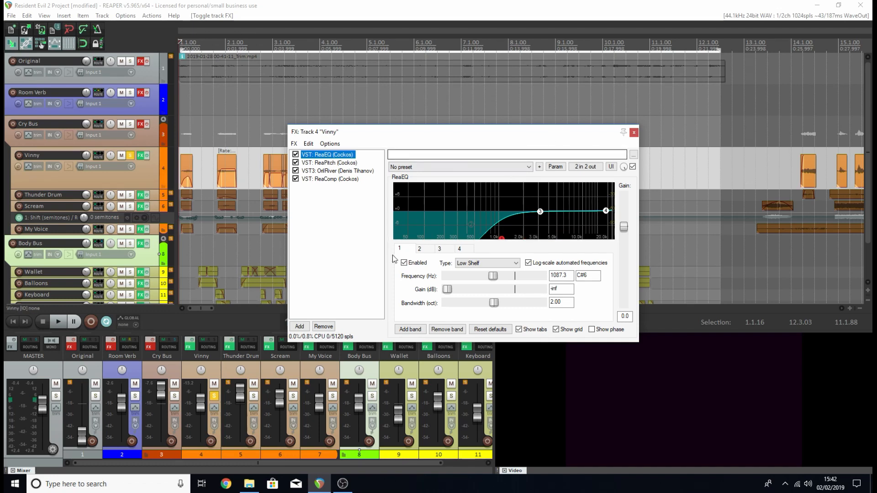
Sweep ReaEQ's band 1 low shelf down to 69.6 Hz and back up to 1337.1 Hz.
drag(501, 238, 416, 258)
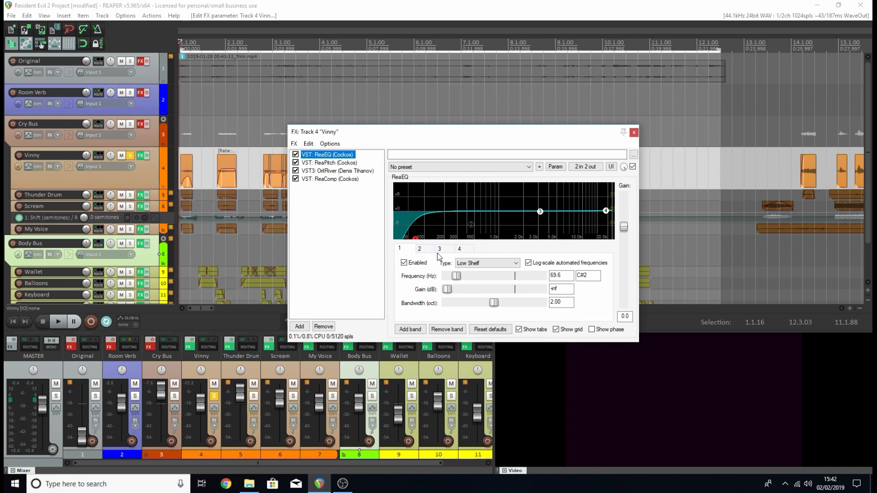
mouse_move(416, 241)
drag(416, 241, 497, 251)
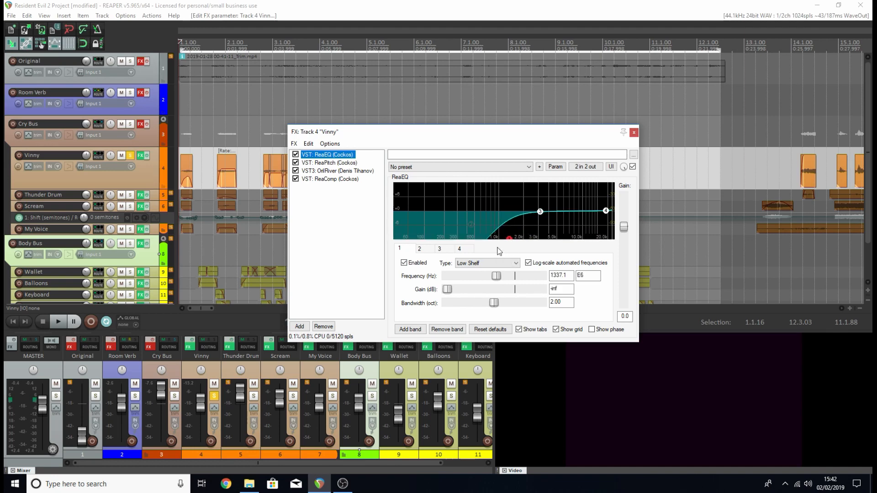
Review the ReaPitch, OrilRiver and ReaComp settings in track 4's effects chain, then close the chain.
click(346, 163)
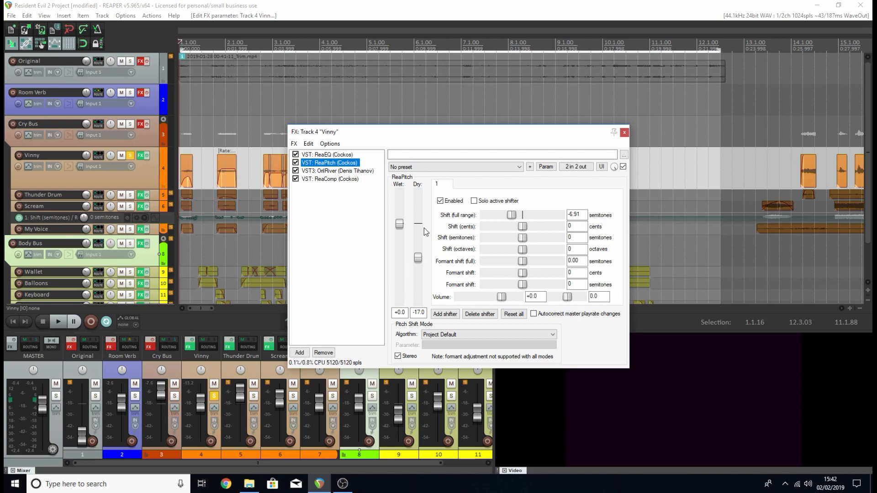
click(364, 173)
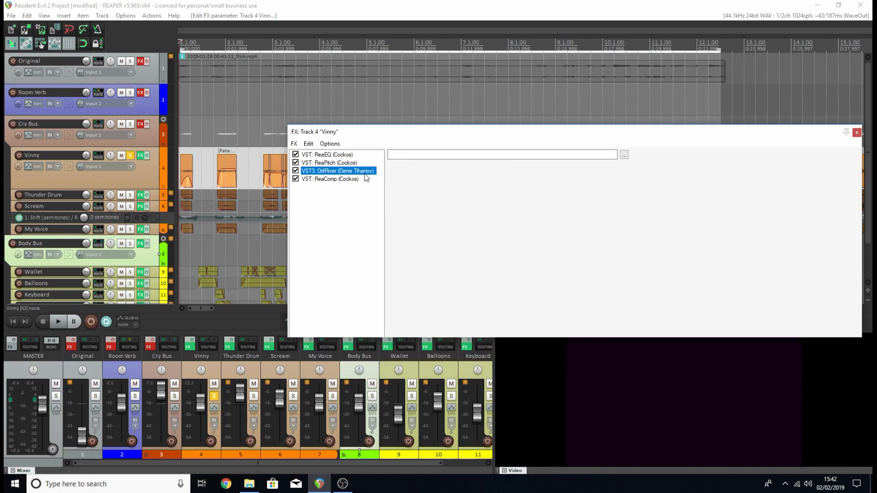
drag(525, 138, 362, 104)
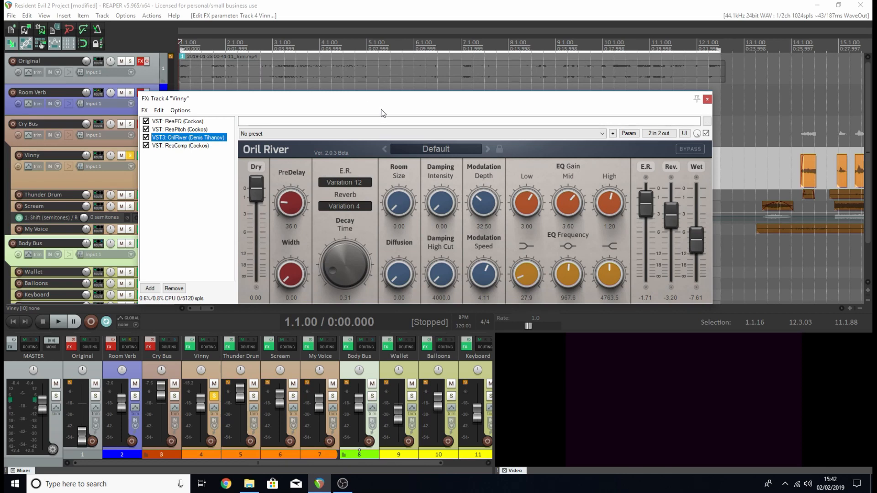
drag(382, 102, 377, 107)
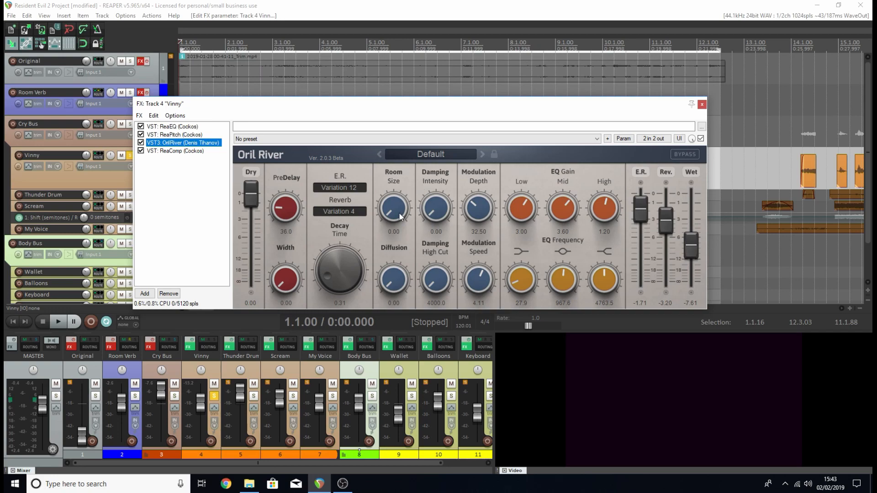
click(174, 152)
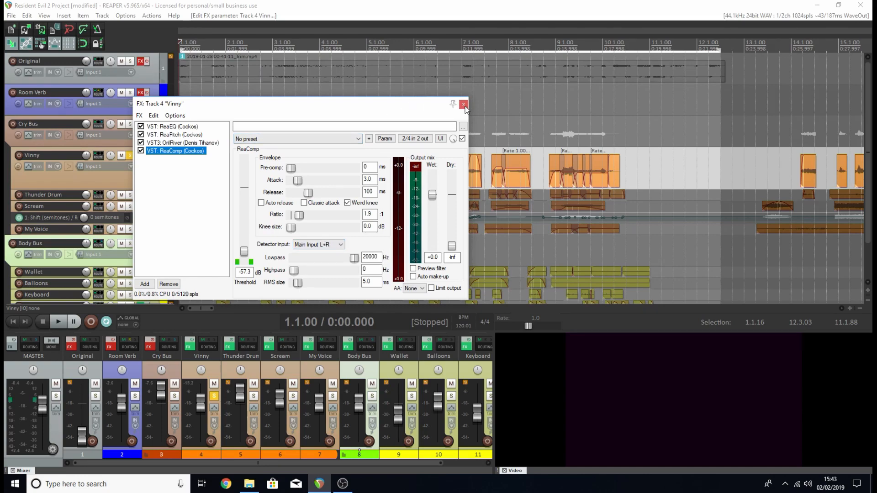
click(464, 105)
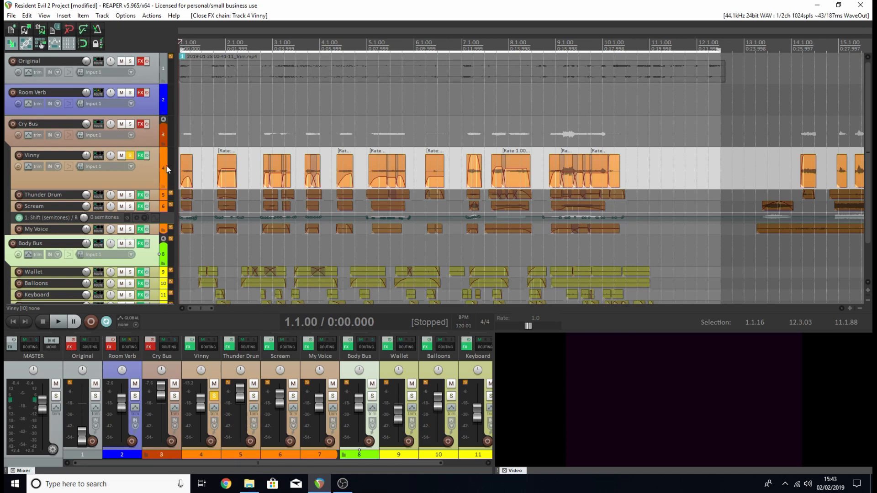
Play the soloed track 4 with its effects active, adjust the master volume during playback, and stop.
key(space)
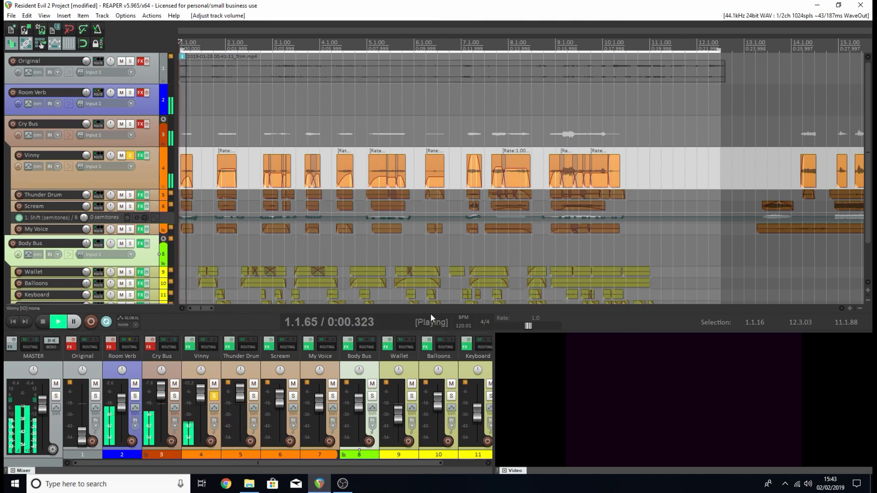
drag(43, 405, 42, 405)
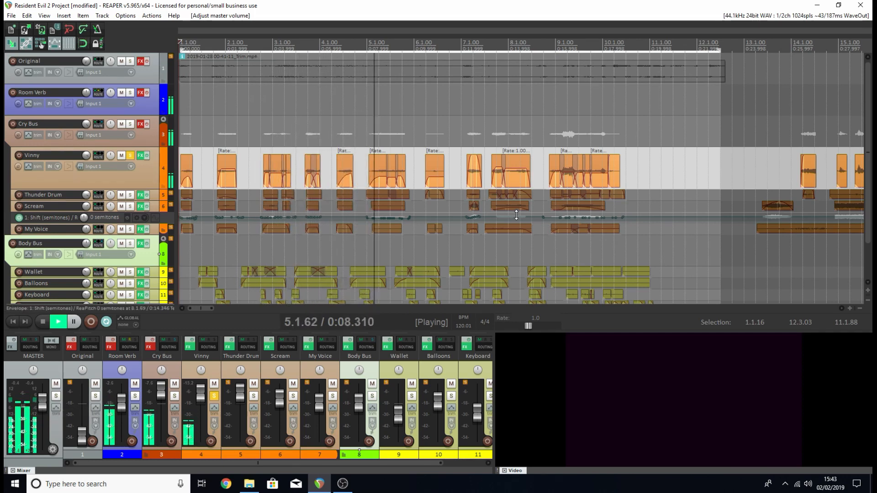
key(space)
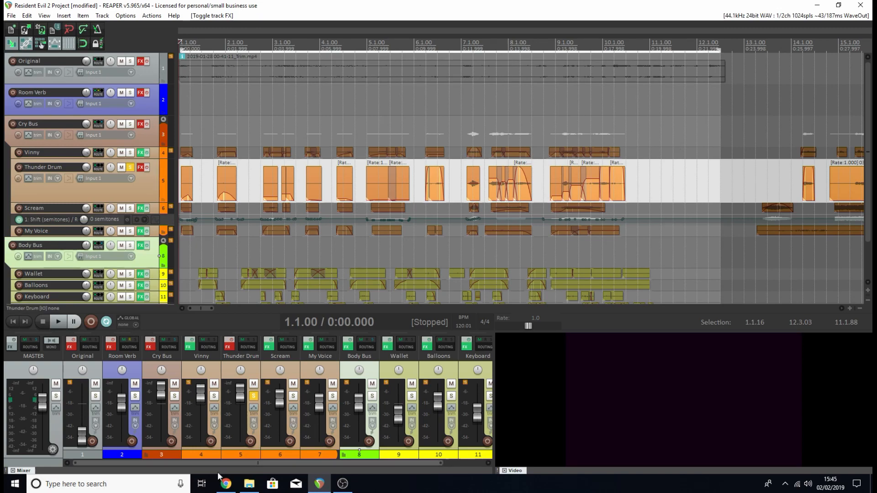
Switch to Chrome and watch the Thunder Drums YouTube video to its closing title, then pause it.
click(227, 485)
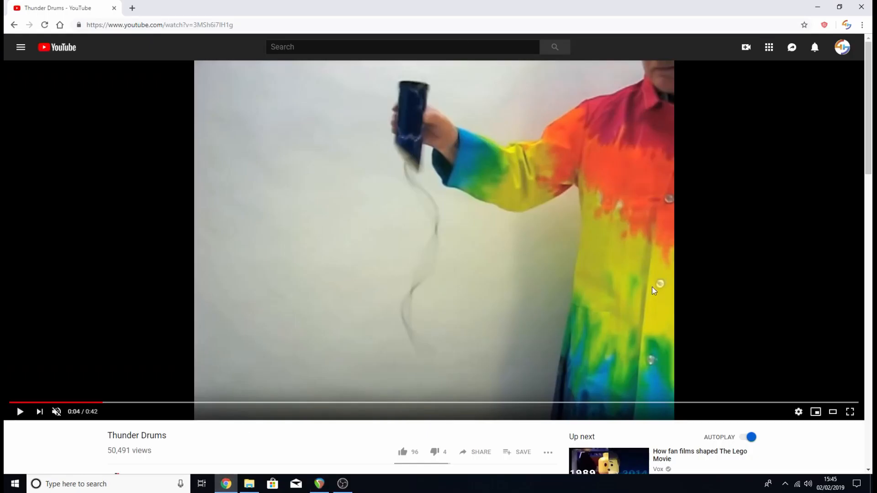
click(591, 257)
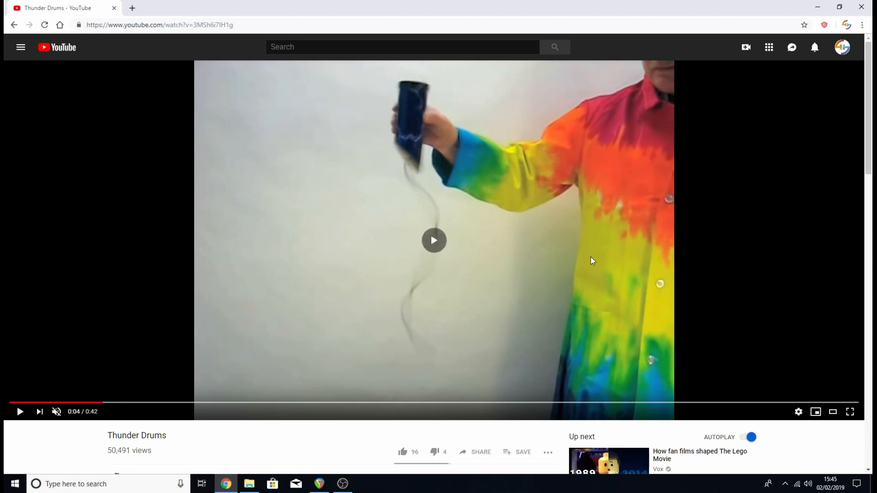
click(591, 257)
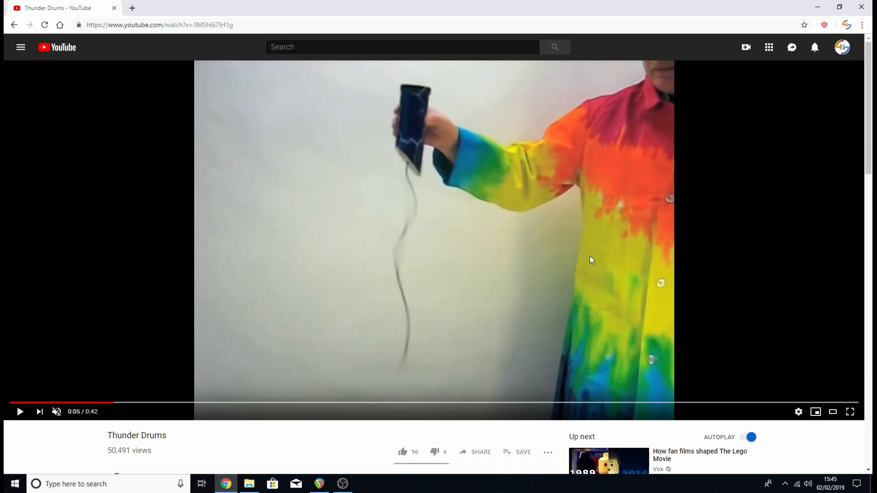
click(590, 256)
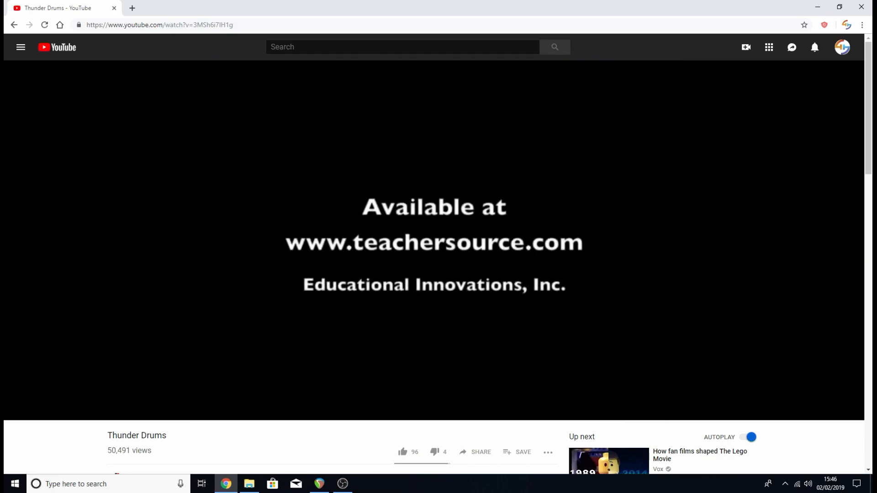
click(485, 183)
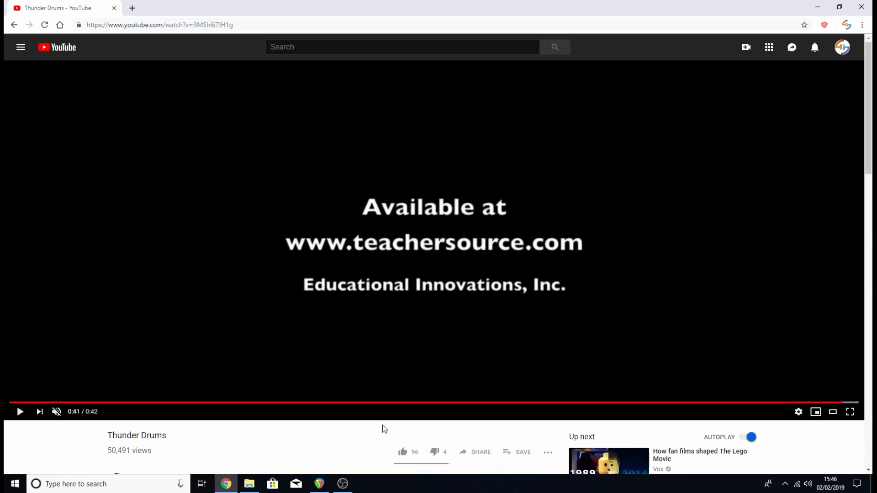
Switch to REAPER, play the soloed Thunder Drum track with its effects bypassed, and stop playback.
click(320, 484)
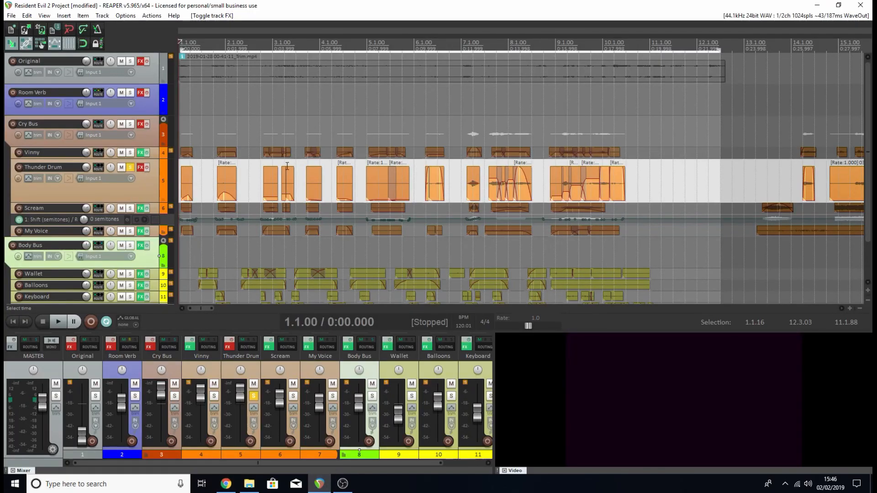
key(space)
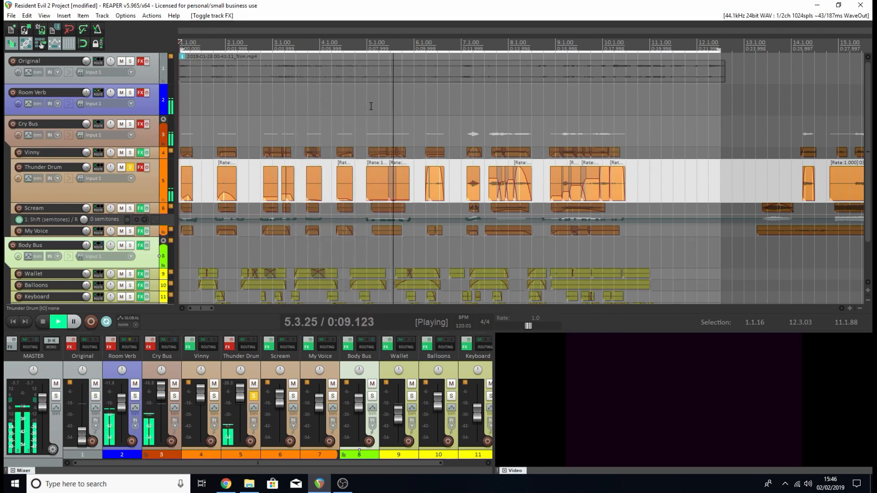
key(space)
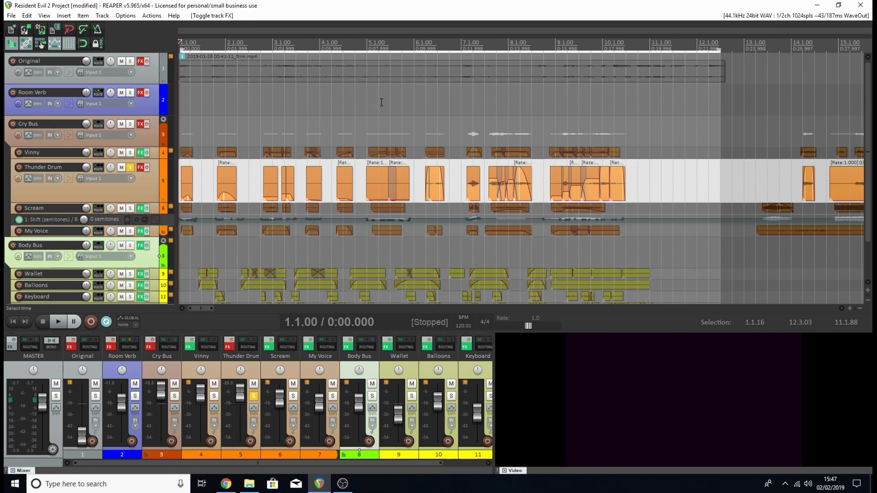
Review the ReaEQ, ReaPitch, OrilRiver and ReaComp settings in the Thunder Drum track's effects chain, then close the chain.
click(142, 168)
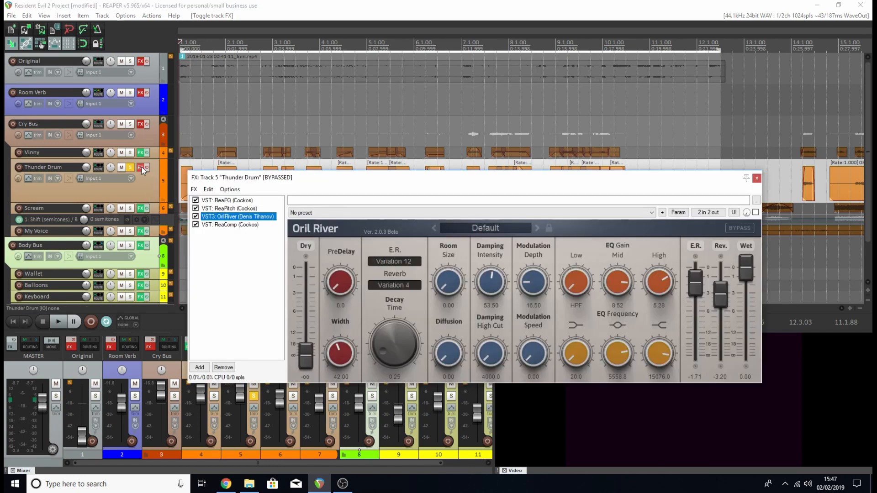
click(243, 206)
click(227, 200)
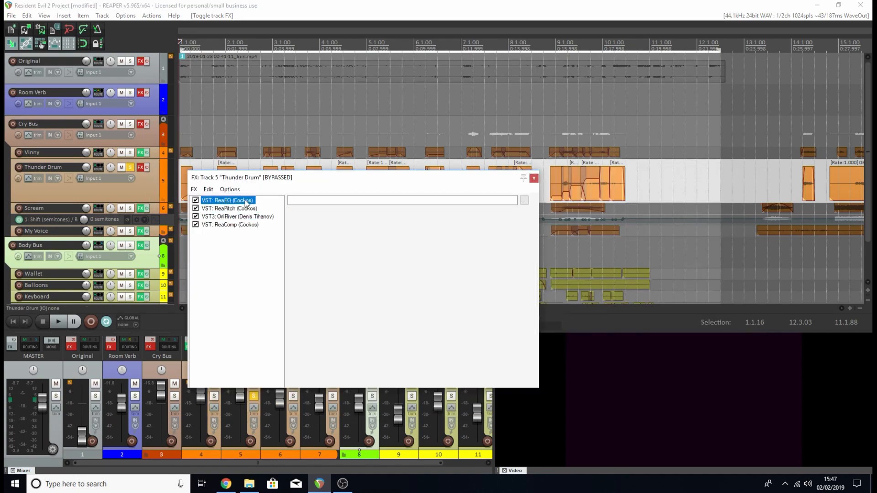
drag(393, 171, 401, 174)
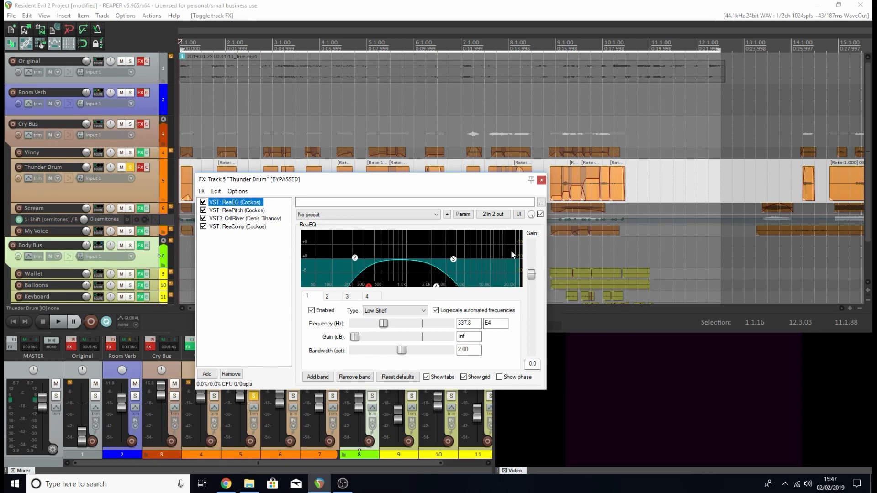
click(259, 211)
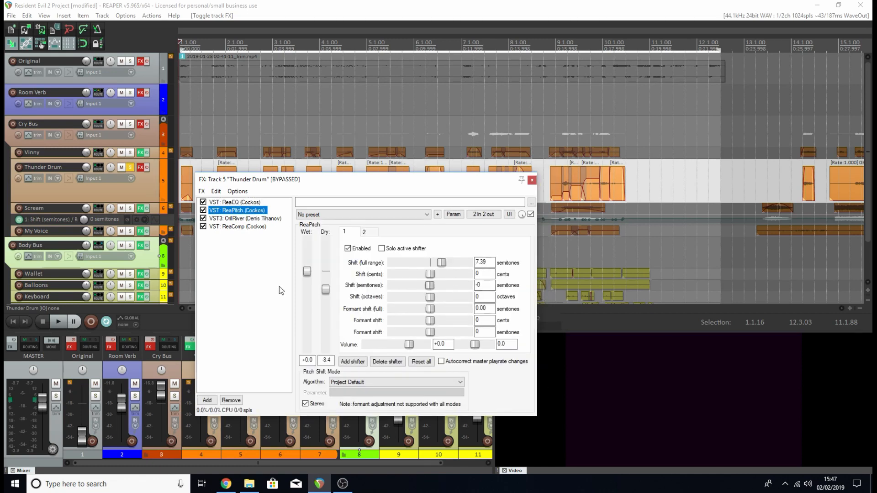
click(261, 220)
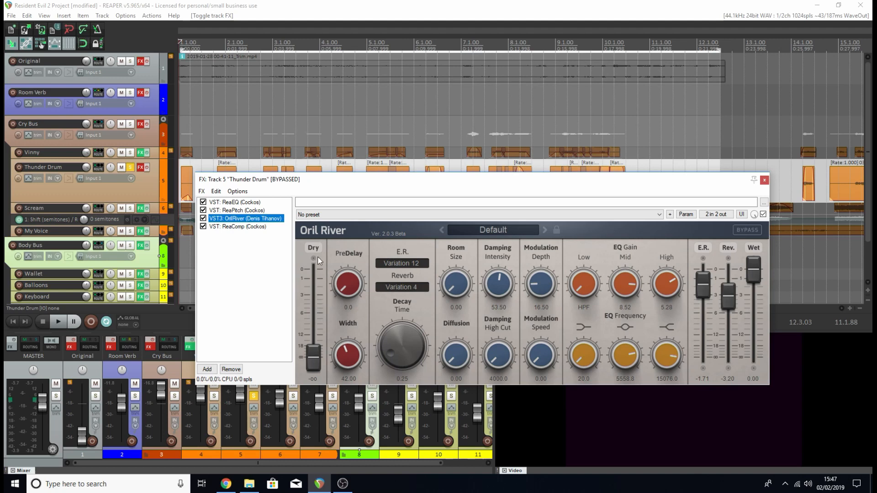
drag(693, 187, 685, 183)
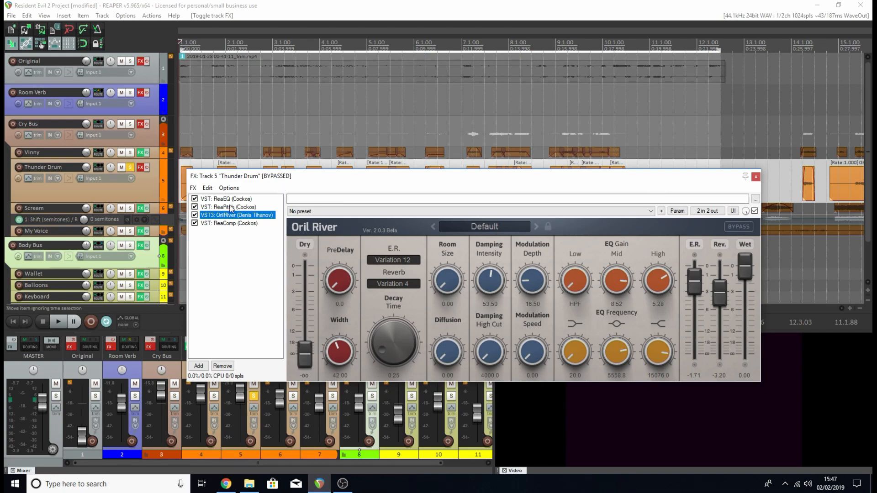
click(223, 222)
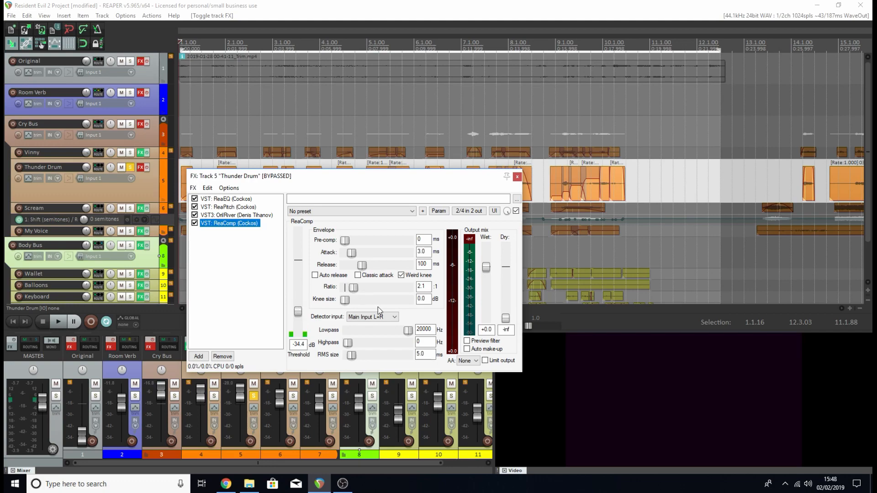
click(517, 177)
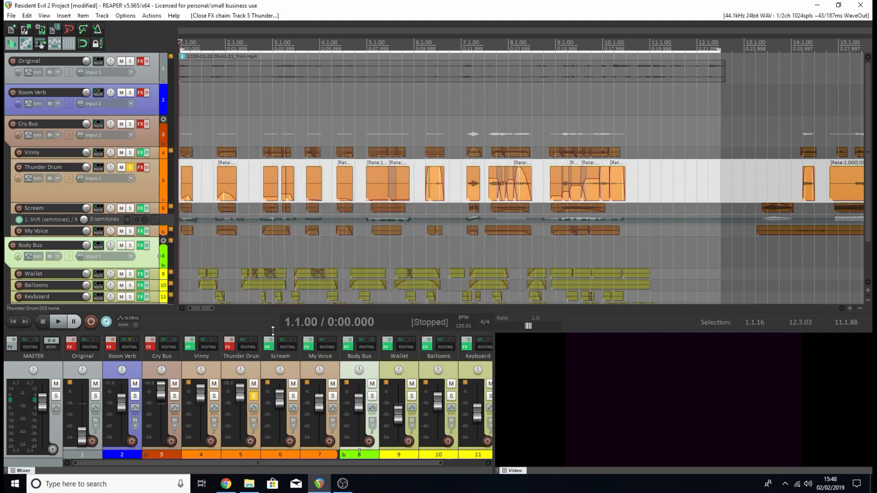
Enable the Thunder Drum track's effects, play the soloed track from the start, and stop playback.
click(144, 165)
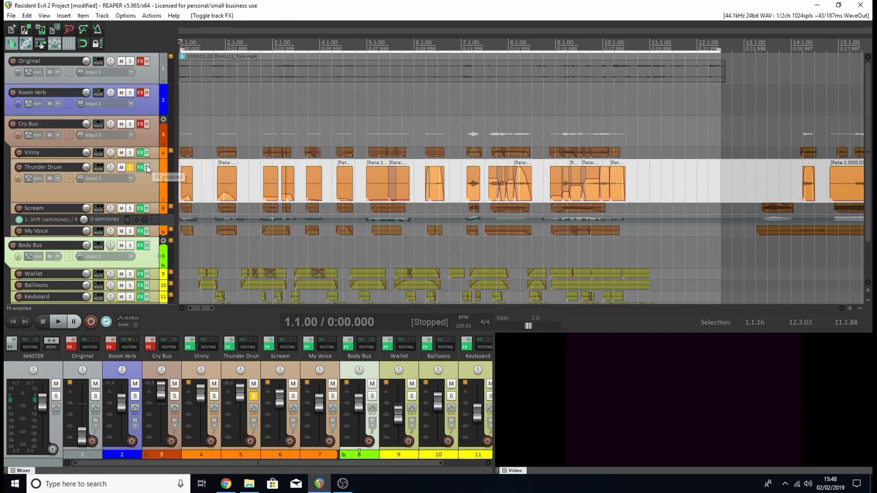
key(space)
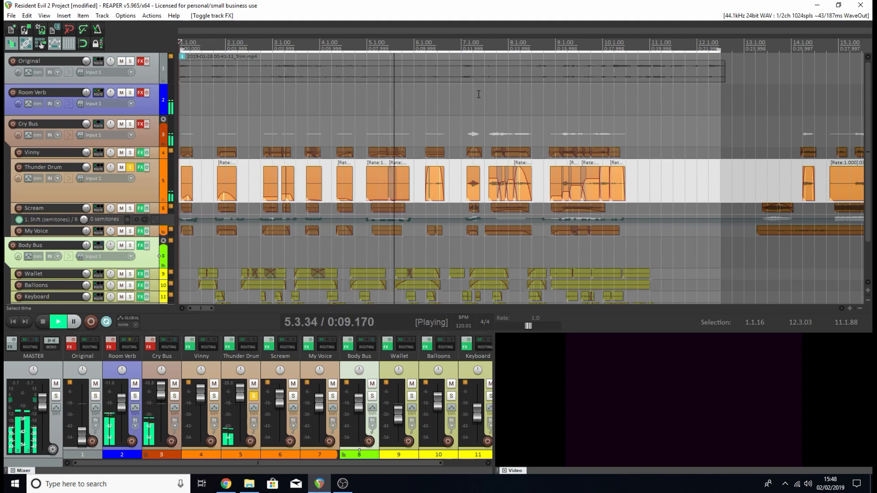
key(space)
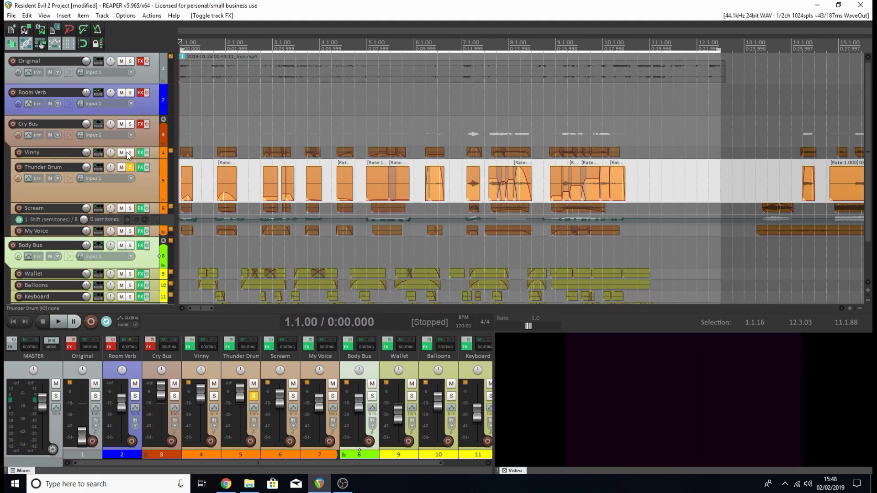
Solo the Vinny track alongside Thunder Drum, play both together, stop, and compare their clips on the timeline.
click(130, 153)
key(space)
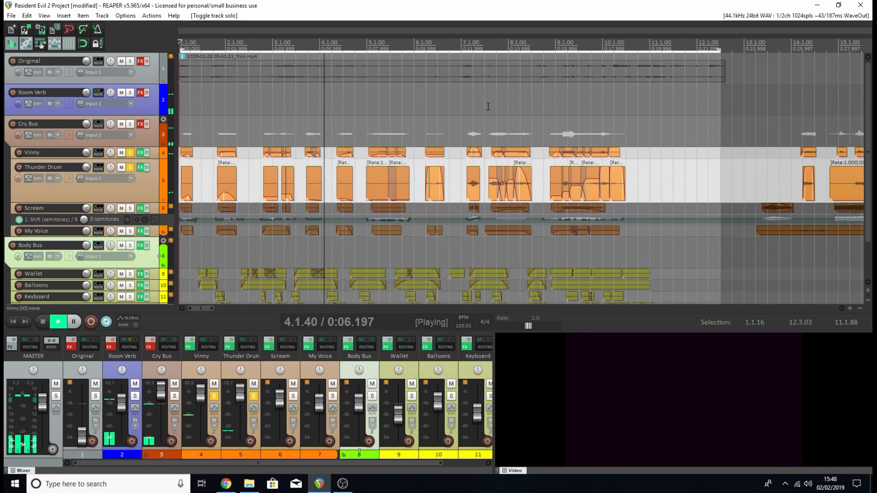
key(space)
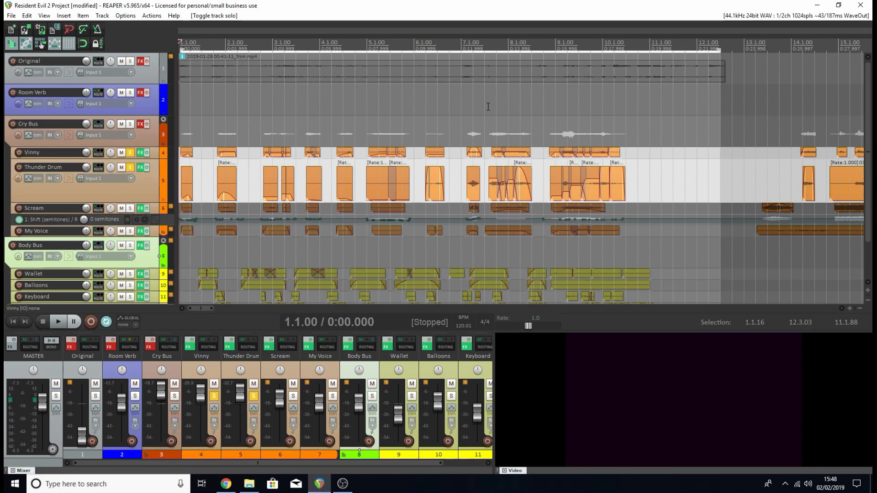
scroll(340, 154, up, 2)
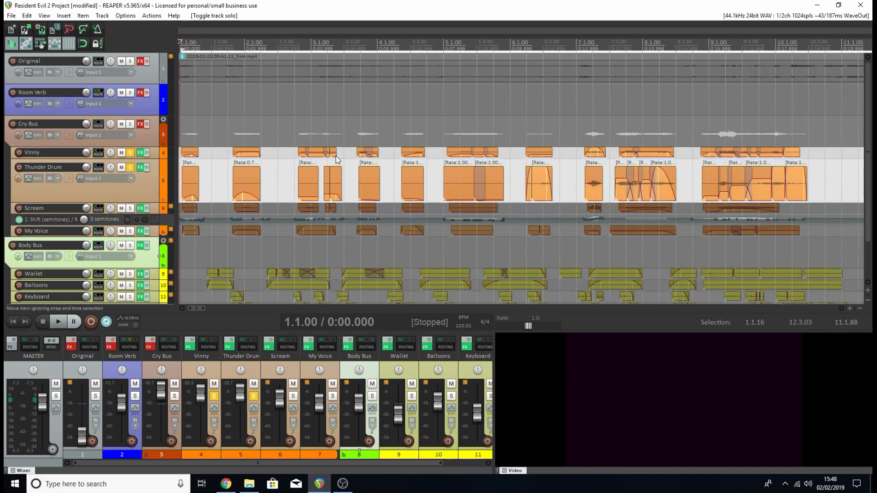
scroll(336, 156, up, 5)
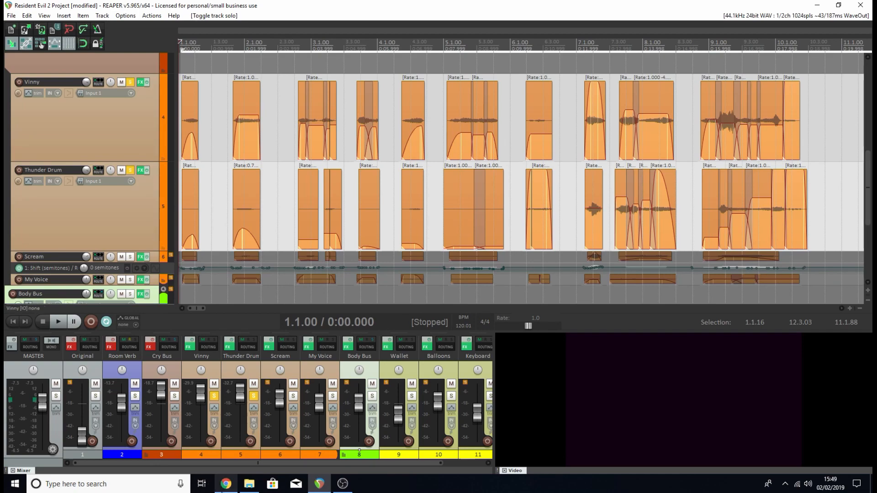
click(244, 488)
double_click(449, 248)
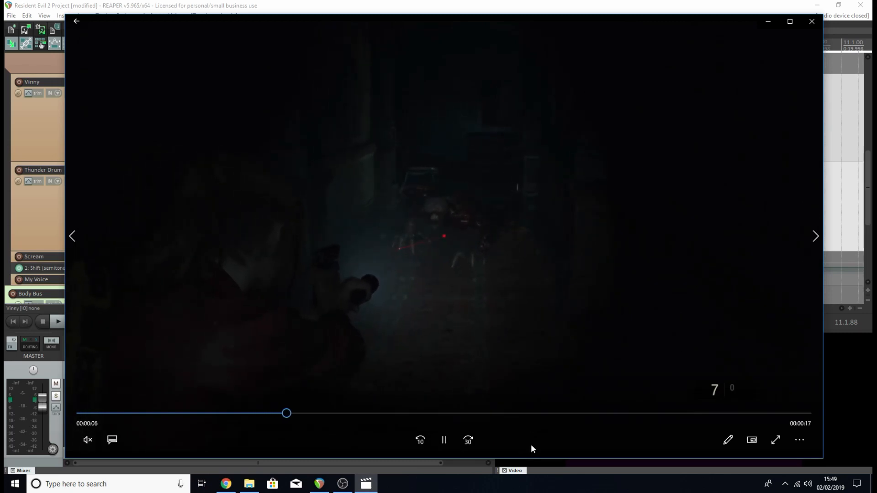
click(635, 413)
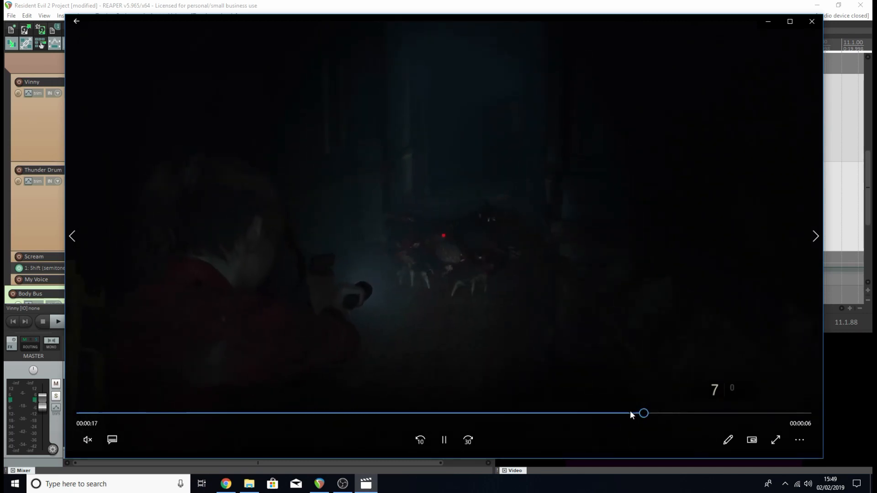
click(620, 413)
click(524, 413)
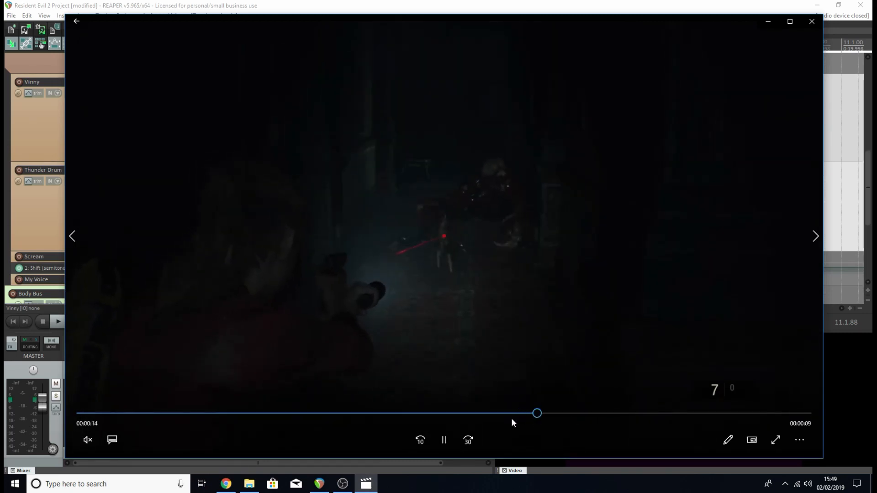
click(446, 414)
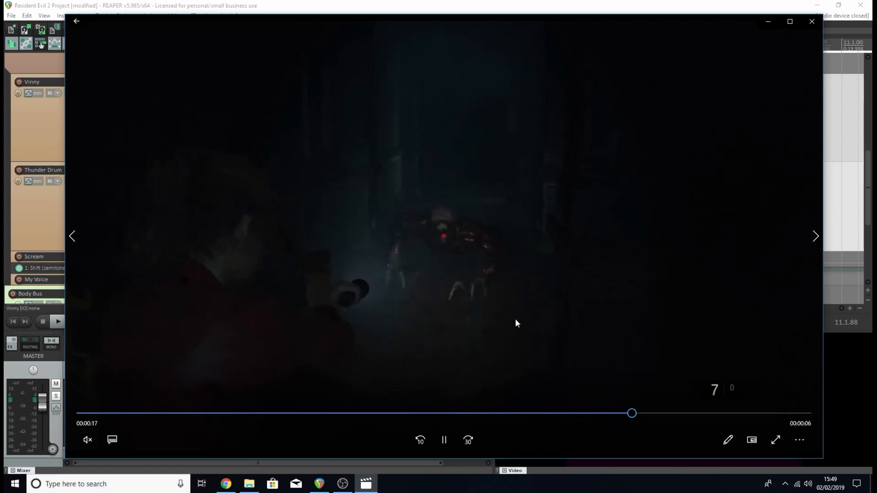
click(812, 21)
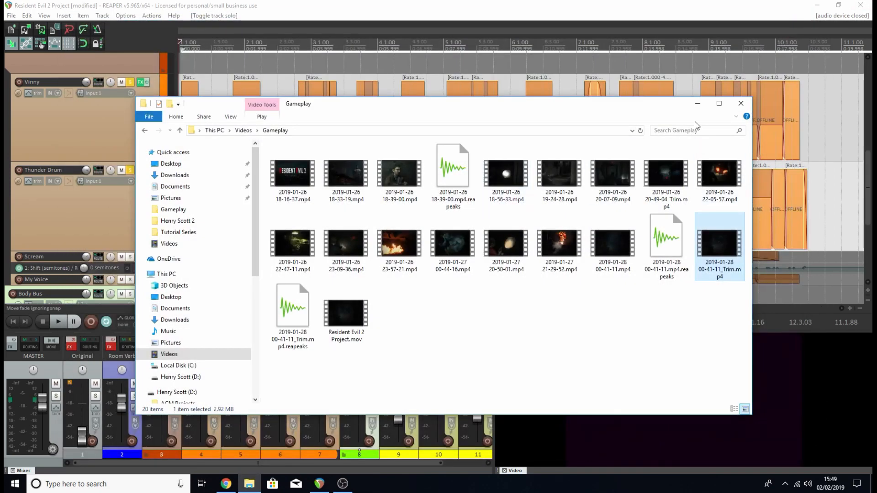
click(697, 104)
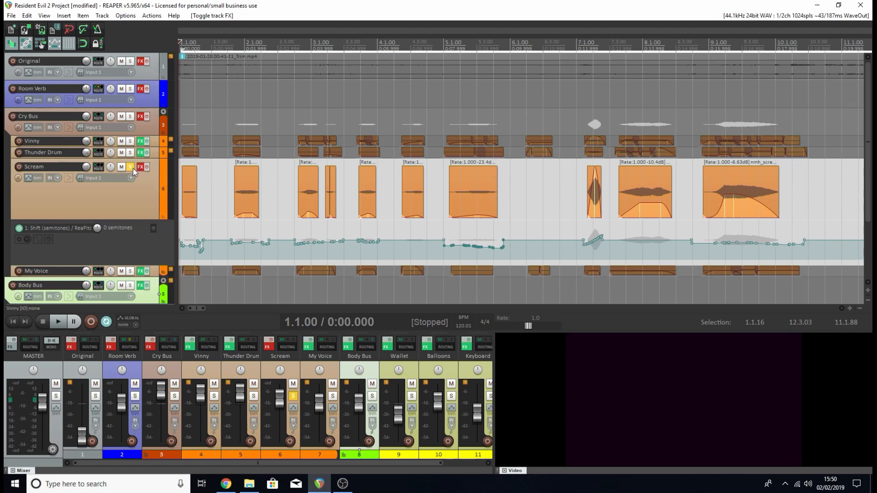
Play the soloed Scream track with its effects bypassed, lower its volume to about -12.1 dB during playback, and stop.
drag(279, 406, 280, 415)
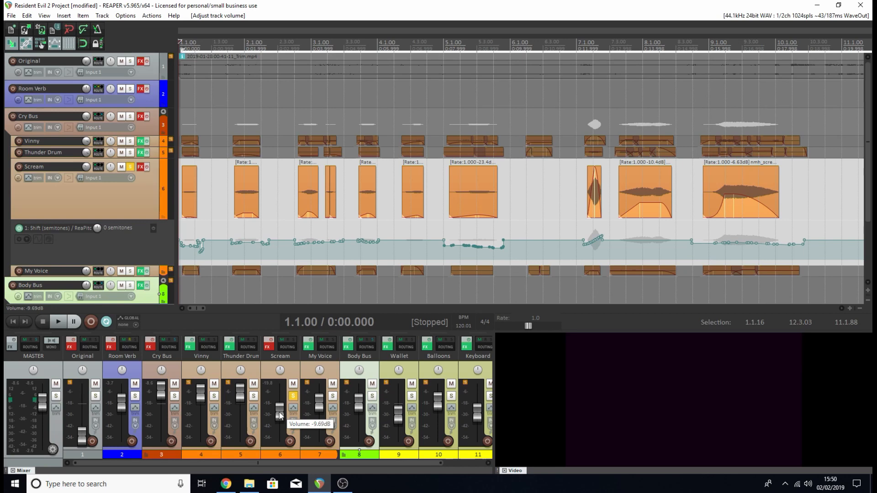
scroll(280, 416, up, 4)
key(space)
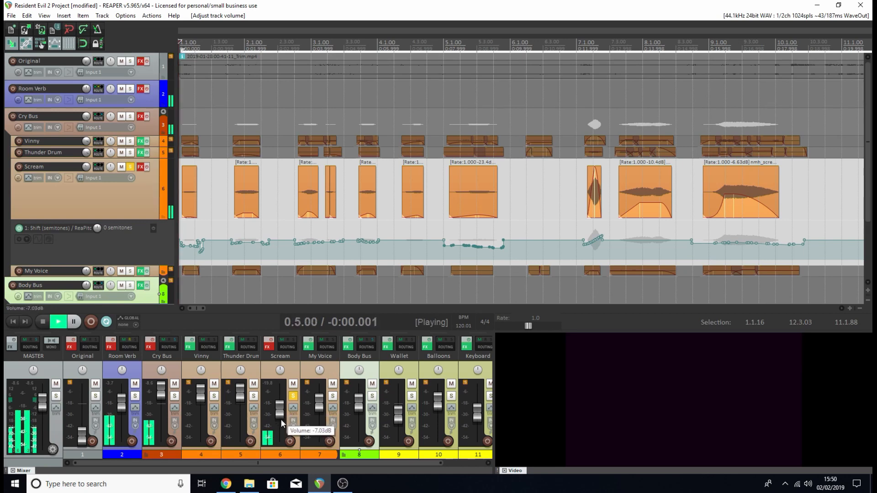
scroll(281, 419, down, 6)
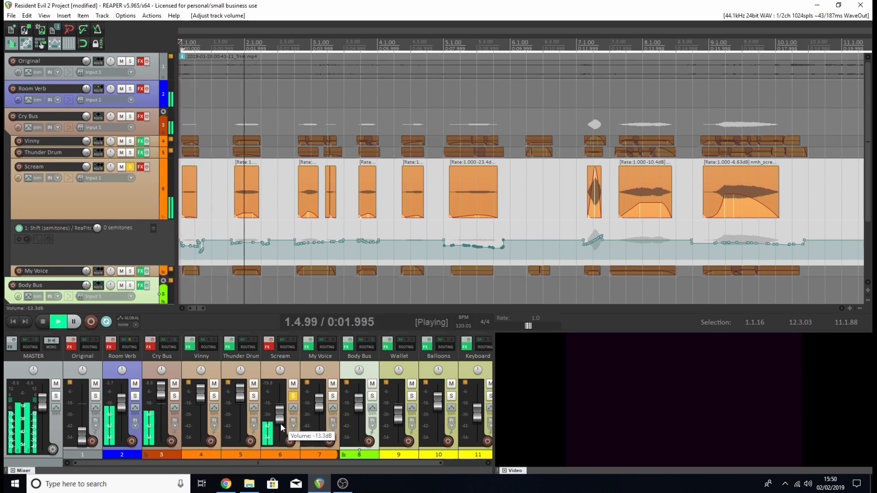
scroll(281, 423, down, 1)
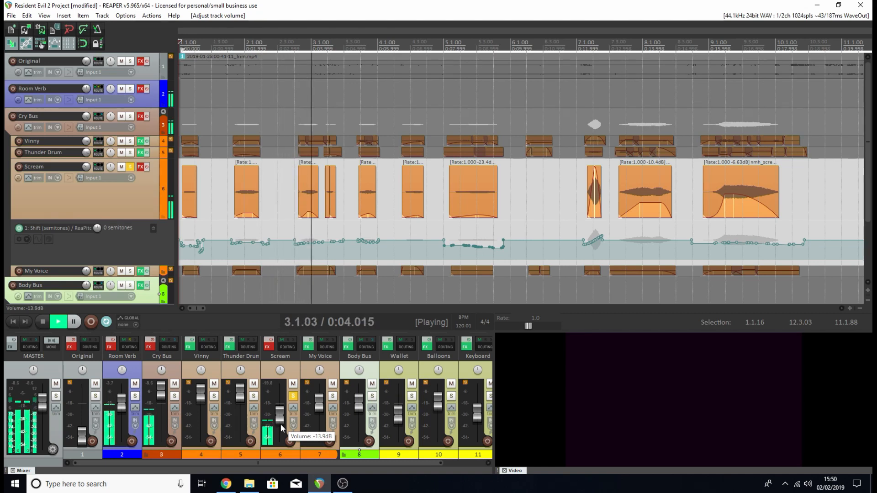
scroll(281, 425, up, 2)
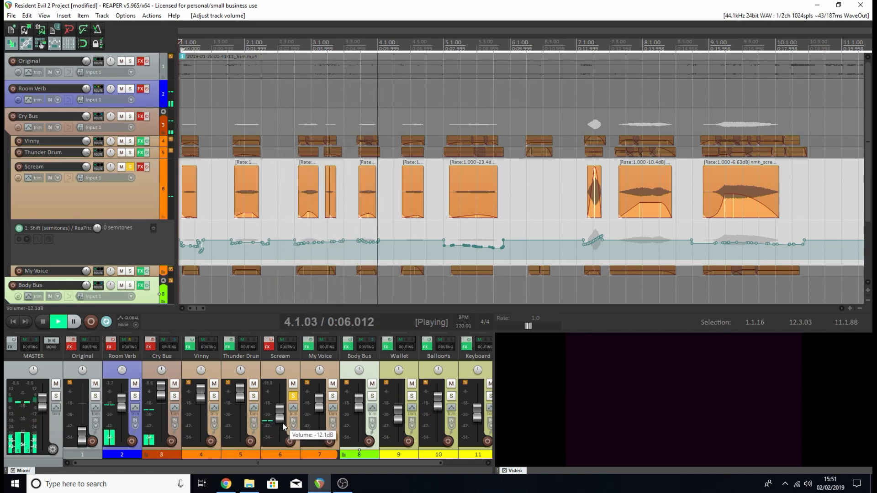
key(space)
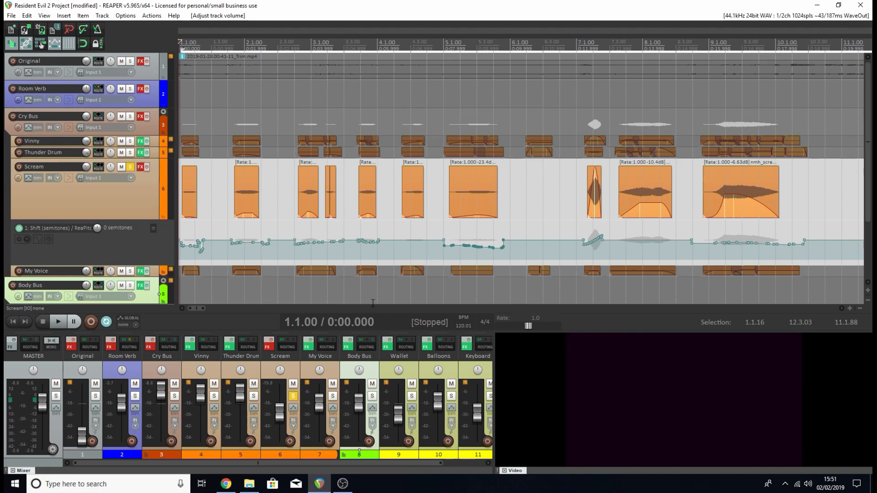
Open the Scream track's effects chain and review its ReaEQ, ReaPitch, OrilRiver and ReaComp settings.
click(268, 347)
drag(302, 60, 255, 98)
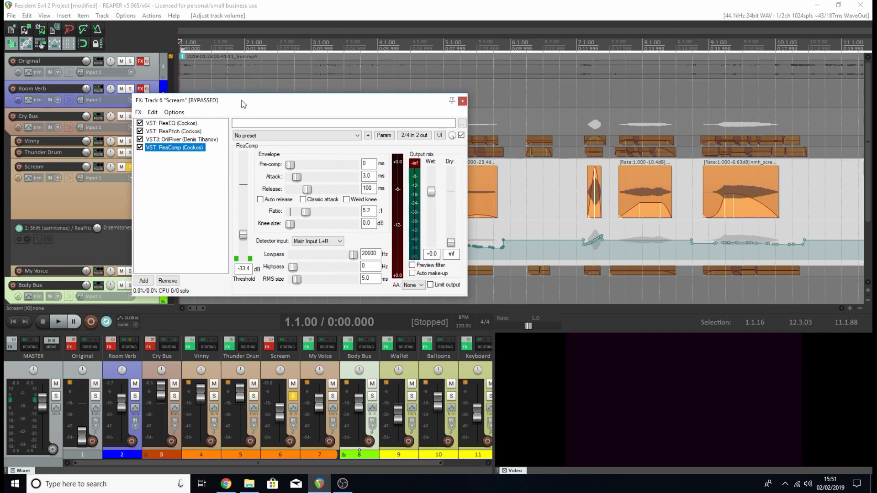
click(176, 123)
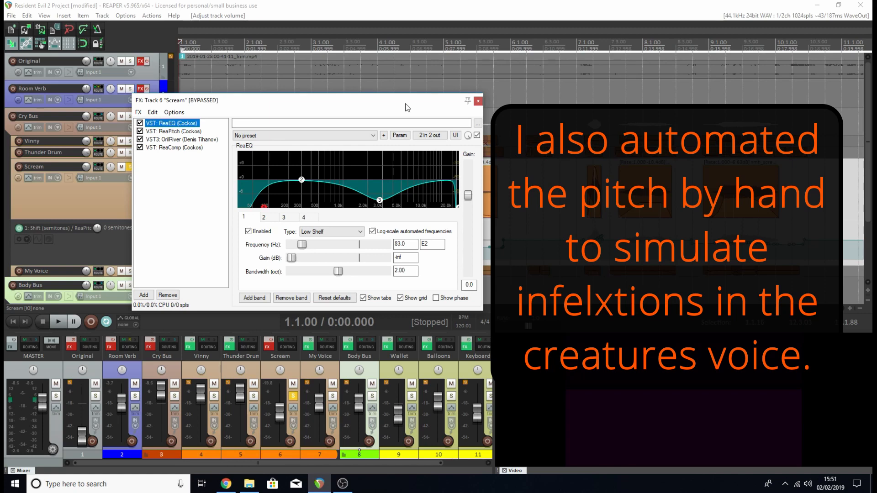
click(187, 131)
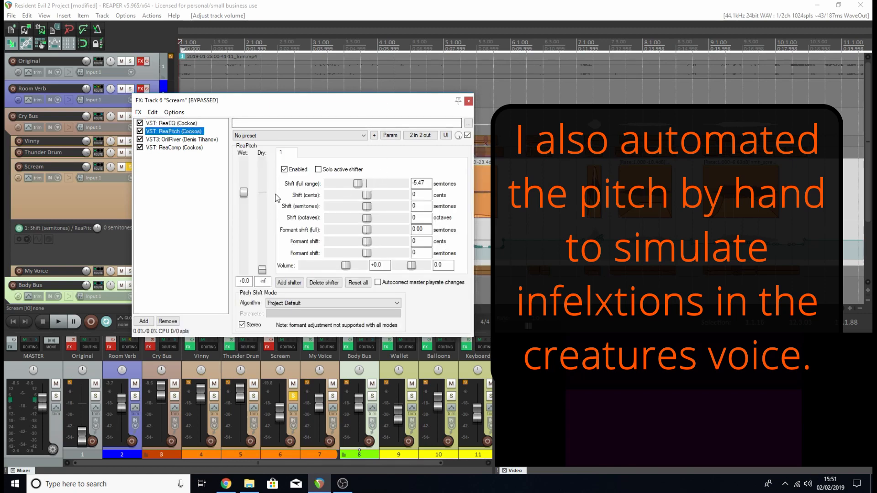
click(182, 139)
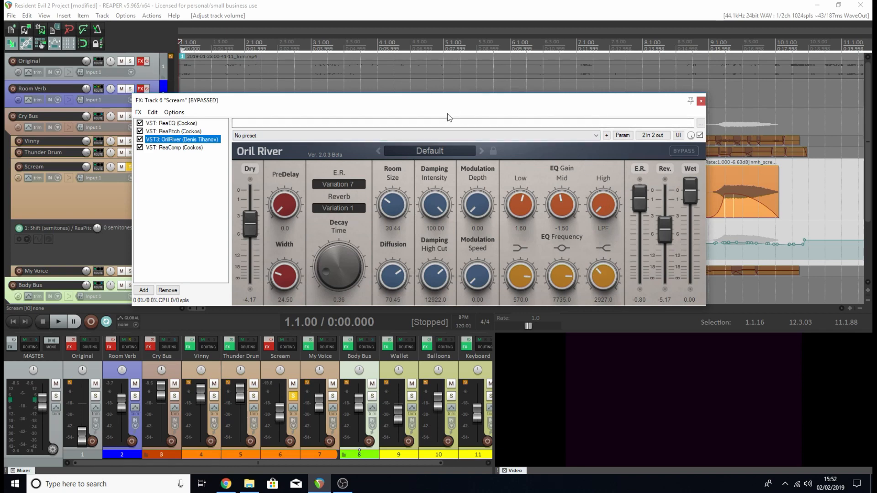
click(201, 148)
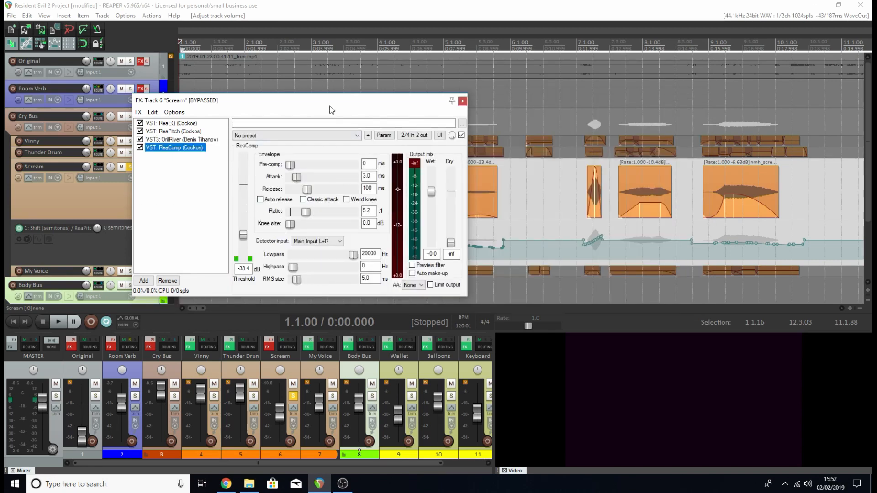
Close the Scream effects chain, enable the track's effects, raise its volume, play it with effects, and stop.
click(462, 100)
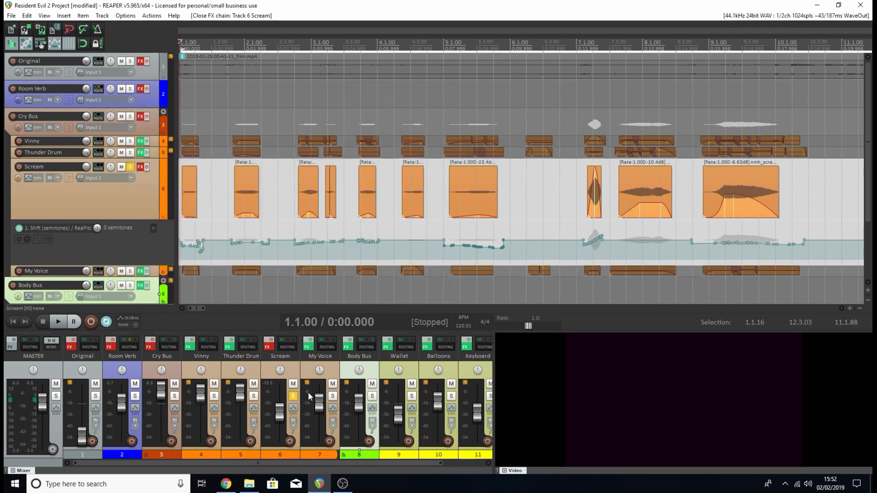
click(268, 340)
mouse_move(283, 413)
mouse_down()
mouse_move(281, 398)
mouse_move(279, 409)
mouse_up()
key(space)
key(space)
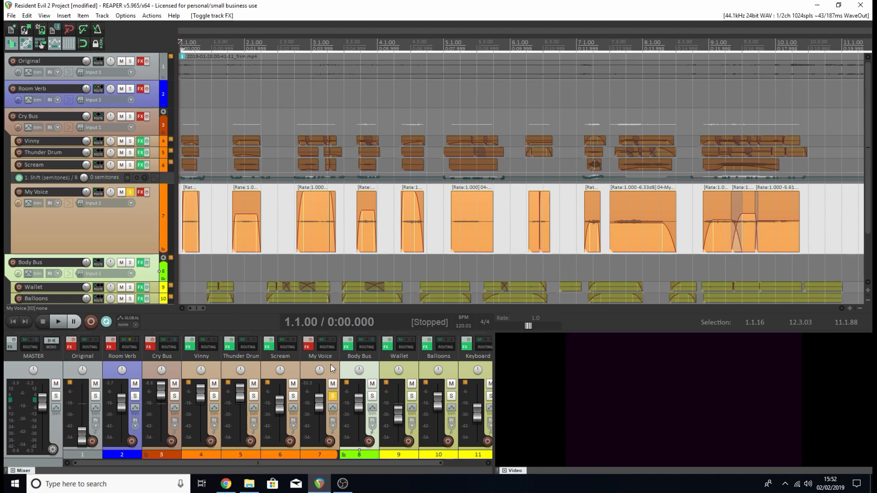
Play the soloed My Voice track with its effects bypassed, stop, and enable its effects.
key(space)
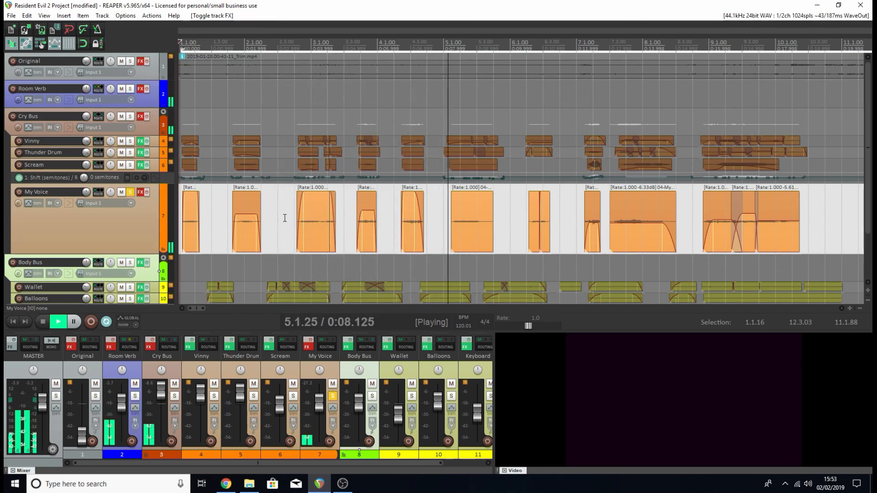
key(space)
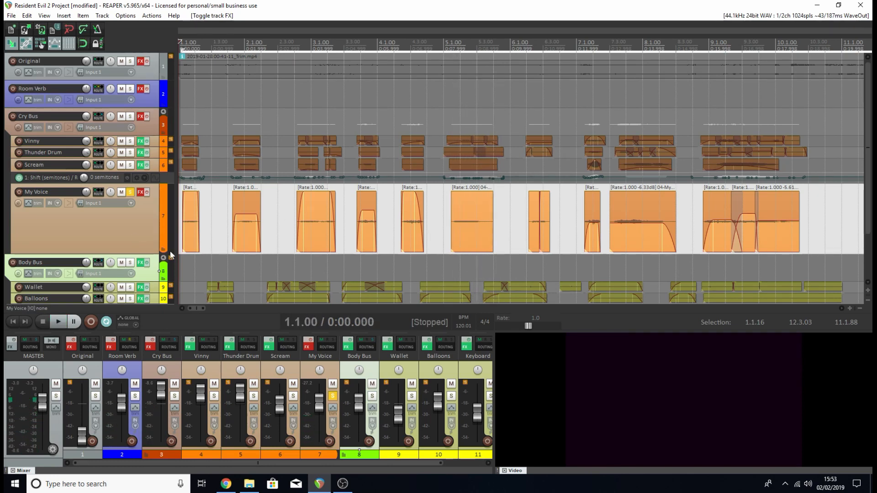
click(312, 343)
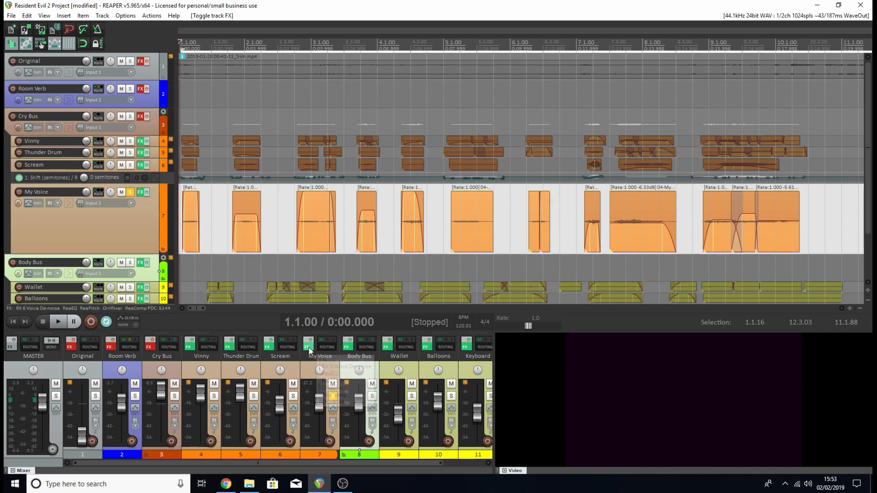
Review the My Voice track's RX 6 Voice De-noise, ReaEQ, ReaPitch and OrilRiver settings in its effects chain, then close the chain.
click(311, 344)
click(322, 133)
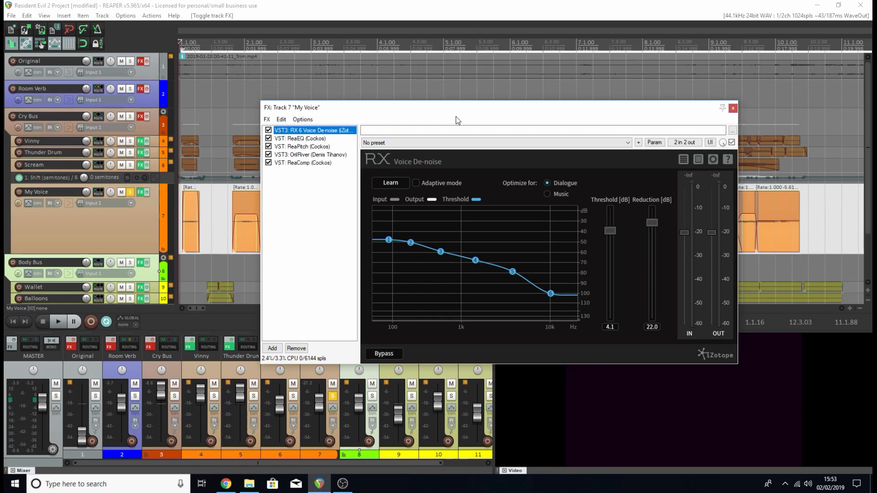
click(314, 139)
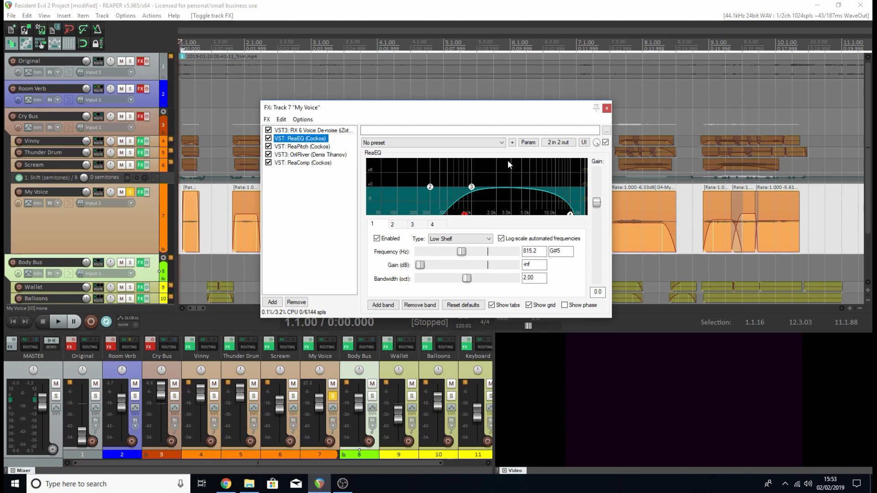
click(305, 147)
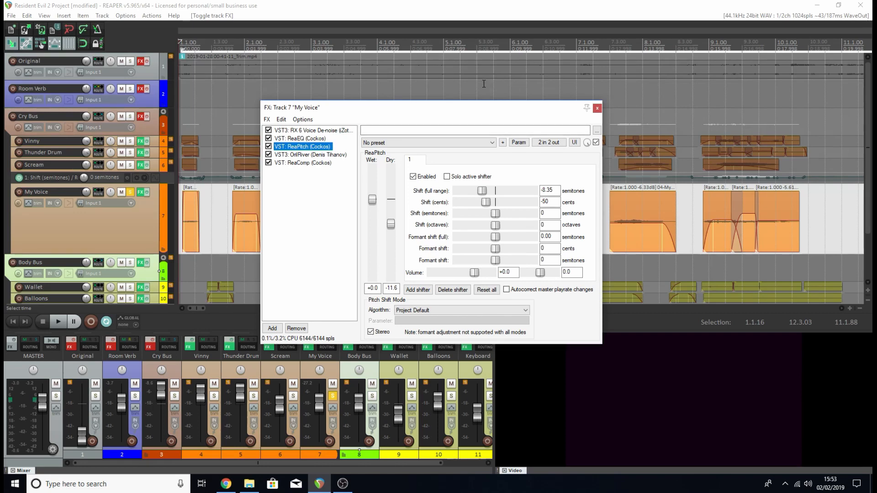
click(332, 156)
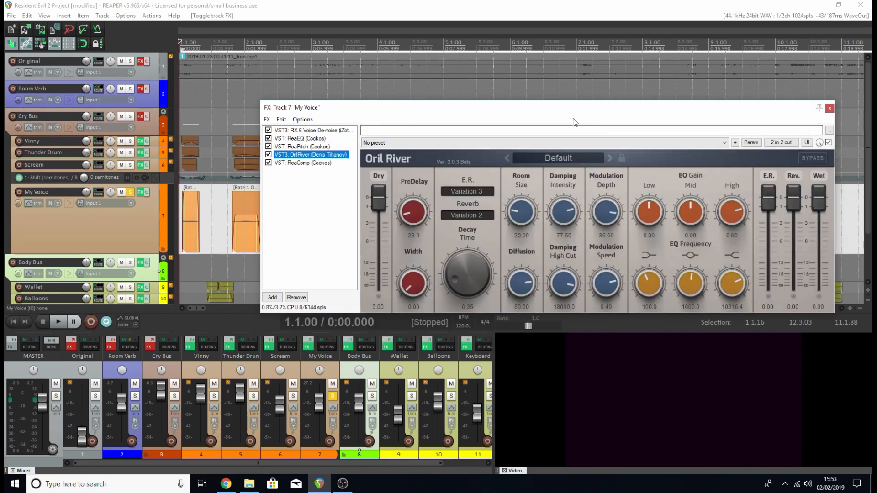
drag(645, 110, 520, 106)
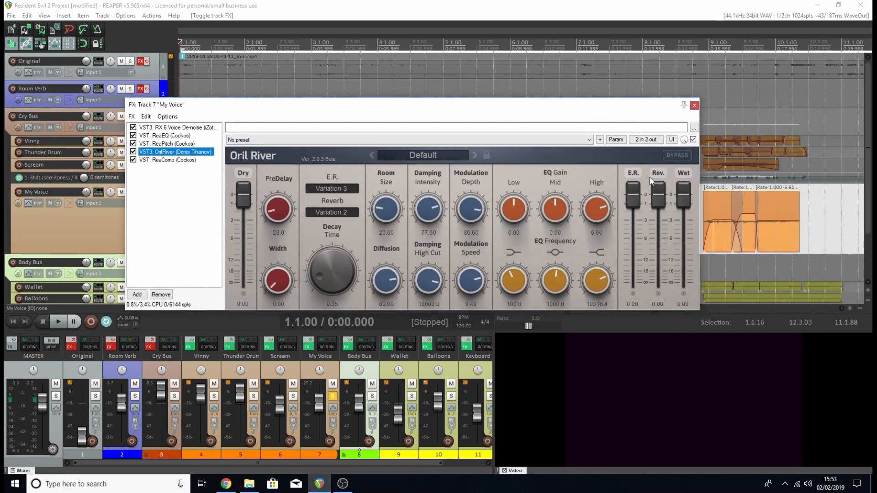
drag(579, 111, 618, 94)
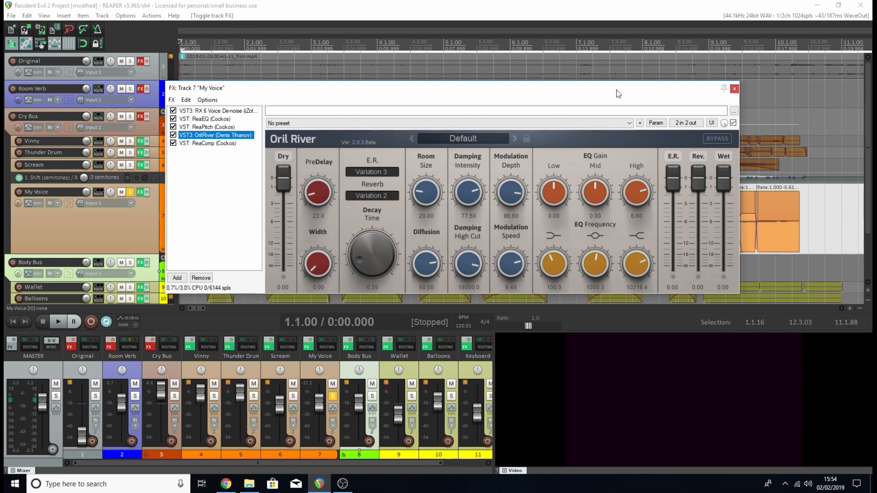
click(734, 89)
Play the soloed My Voice track with effects, raise its volume to about +7.7 dB during playback, and stop.
key(space)
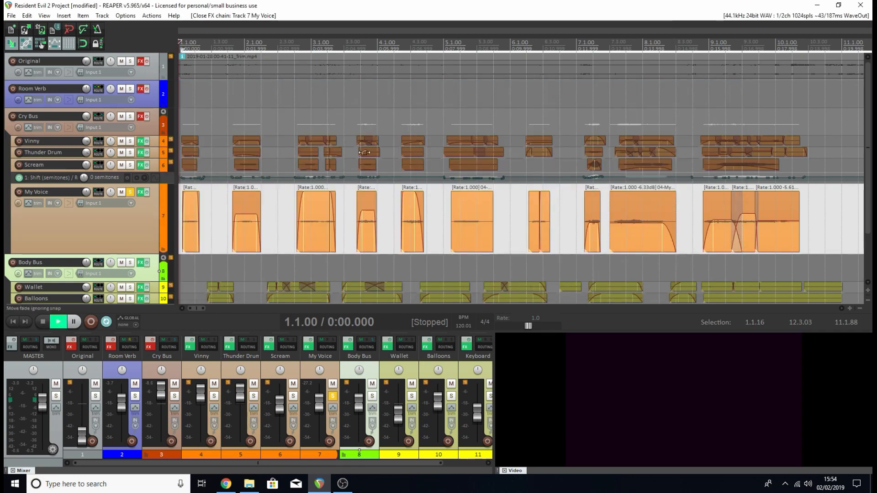
key(space)
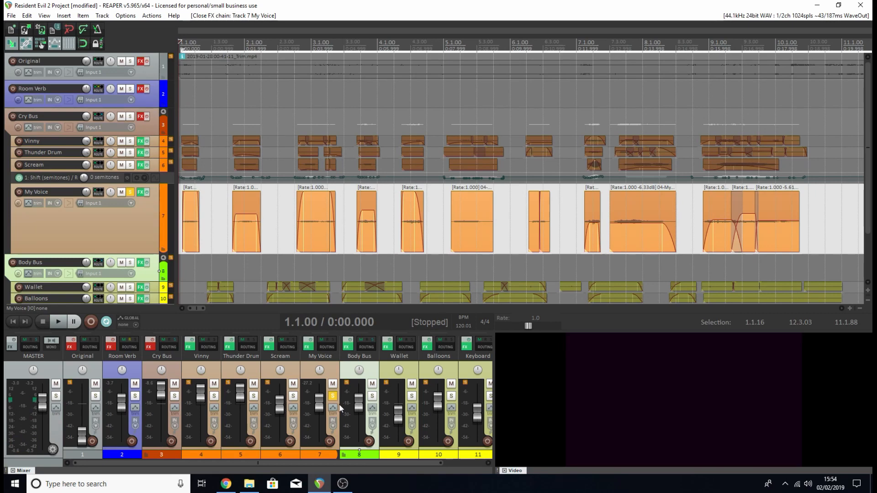
key(space)
mouse_move(319, 401)
mouse_down()
mouse_move(319, 390)
mouse_move(322, 403)
mouse_up()
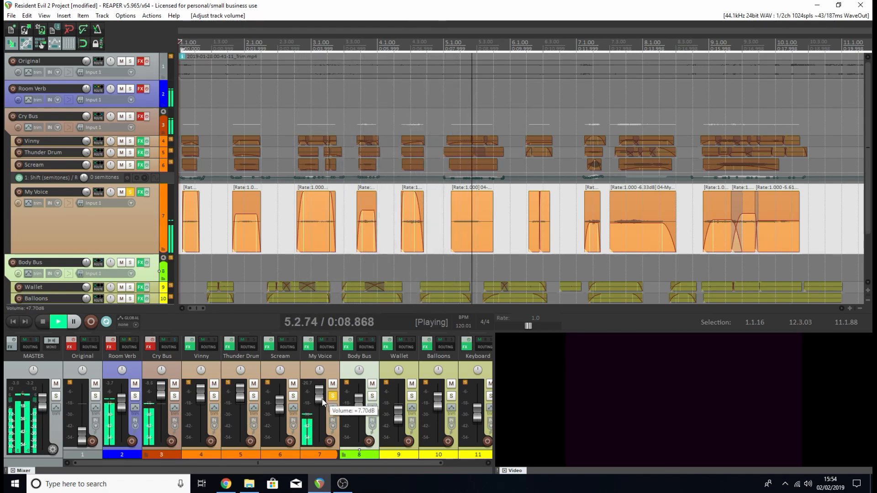
key(space)
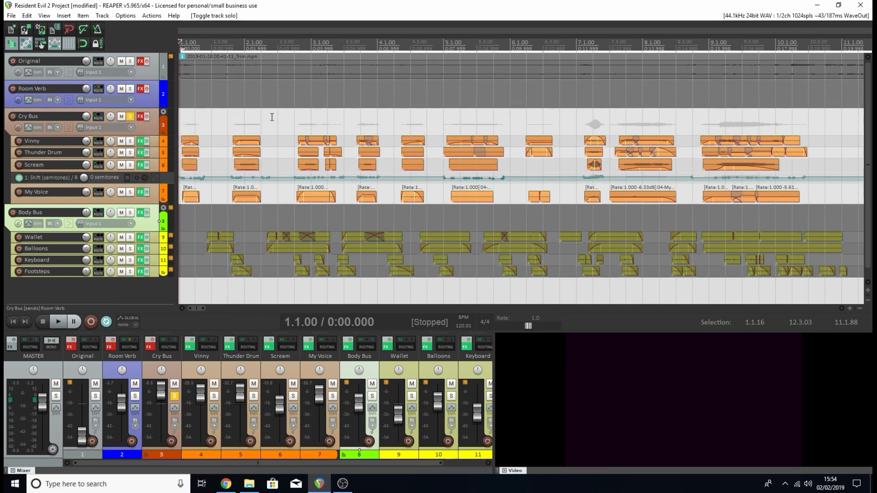
Play the soloed Cry Bus with its bus effects bypassed, lower Vinny's volume to about +3.1 dB during playback, and stop.
key(space)
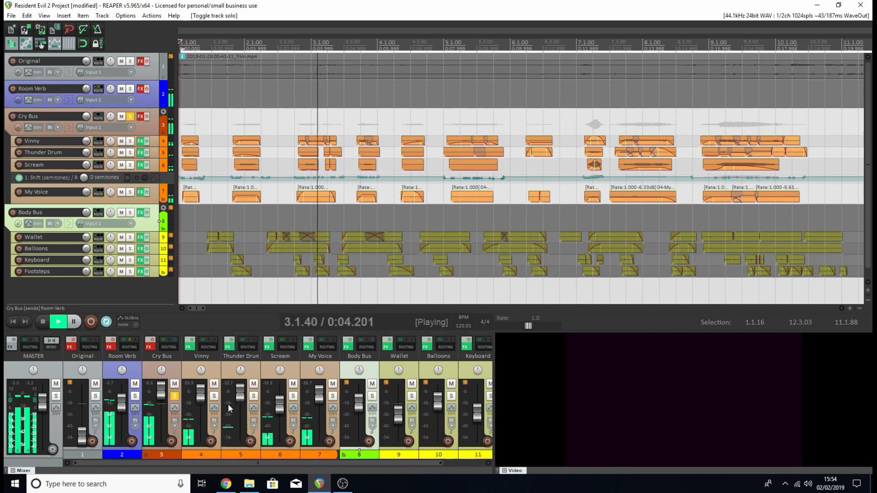
click(196, 396)
drag(199, 402, 204, 408)
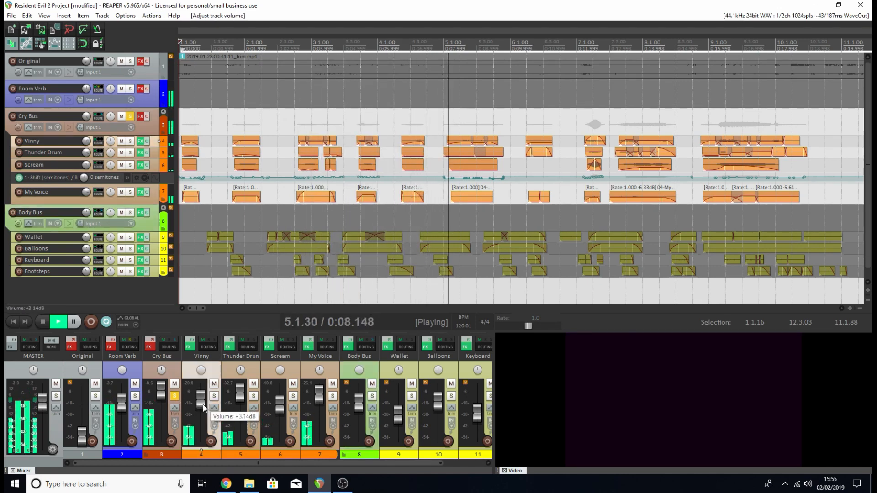
key(space)
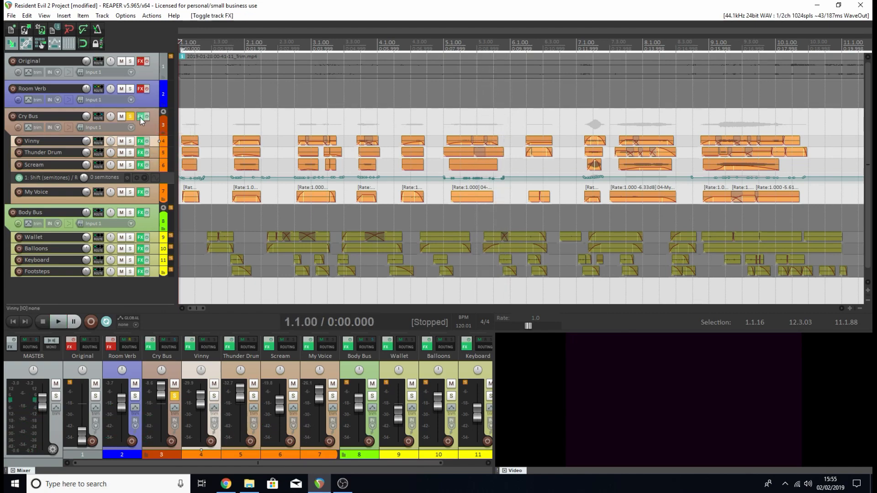
Open the Cry Bus effects chain, review its ReaEQ, Tremolo, OrilRiver and ReaComp settings, and close it.
click(143, 117)
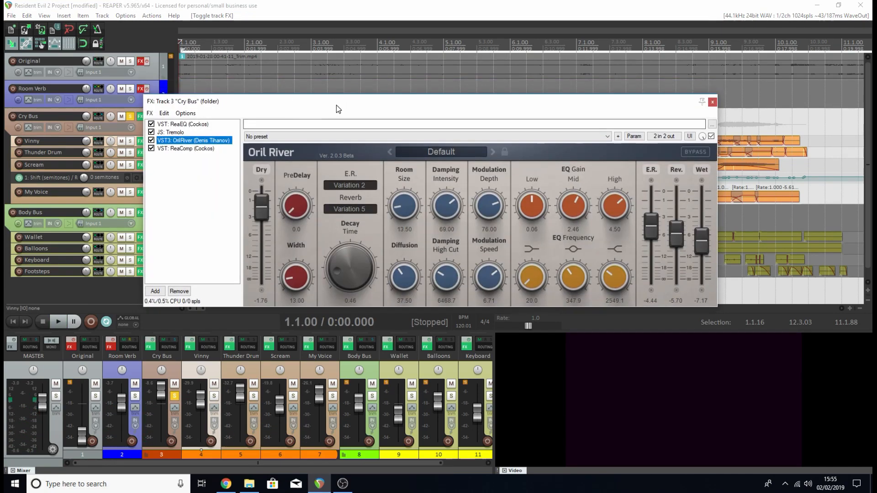
click(186, 126)
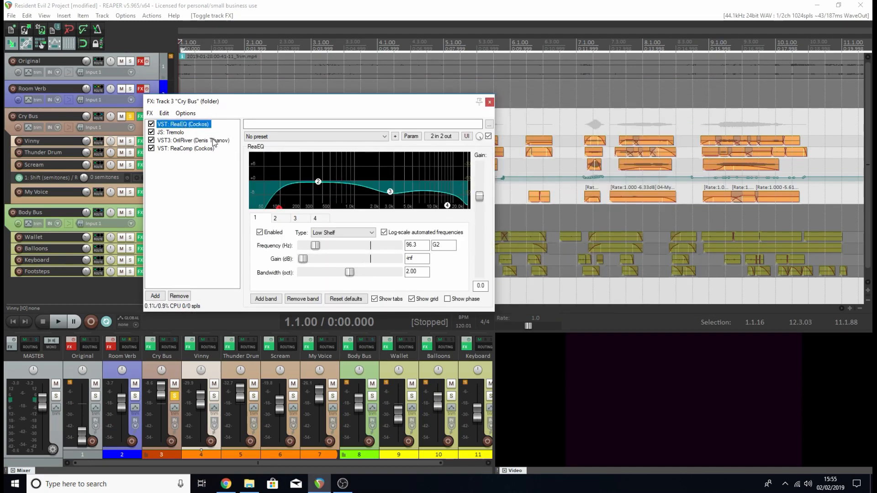
click(169, 133)
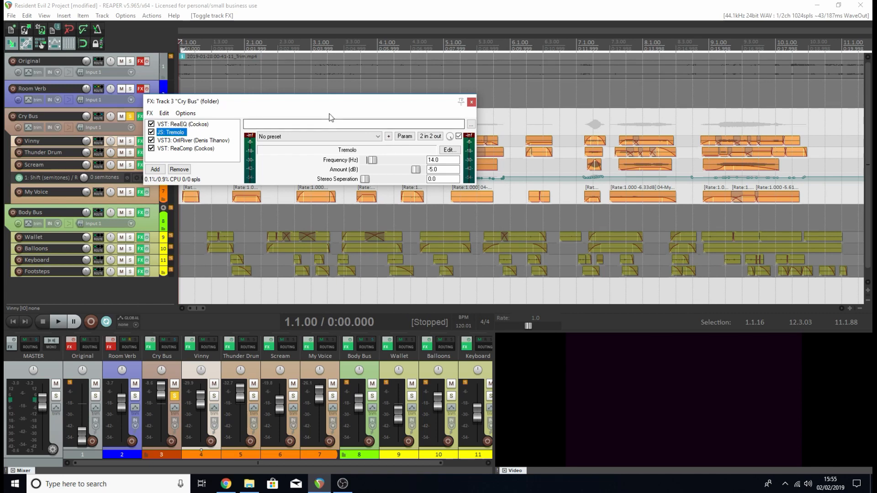
drag(333, 106, 437, 218)
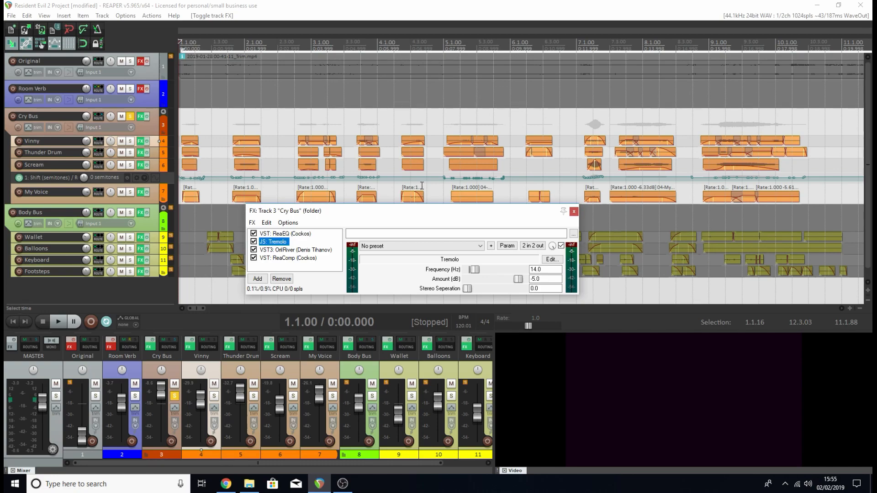
click(314, 249)
drag(458, 210, 313, 136)
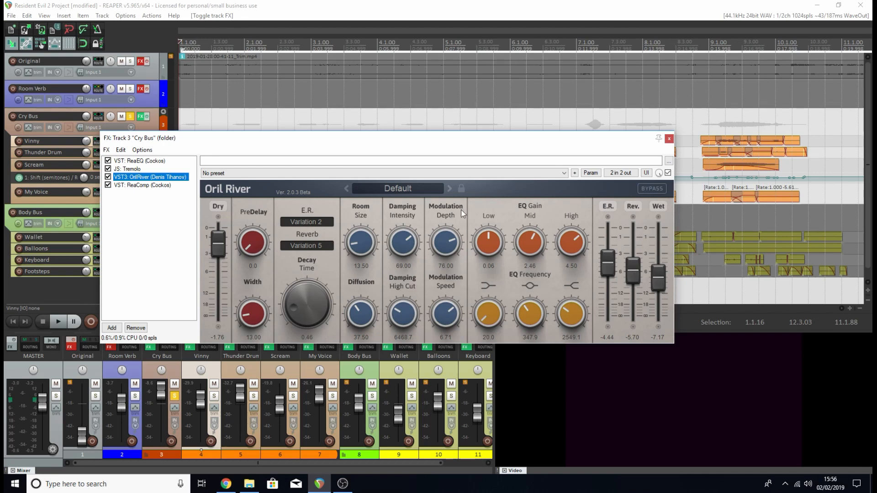
click(143, 185)
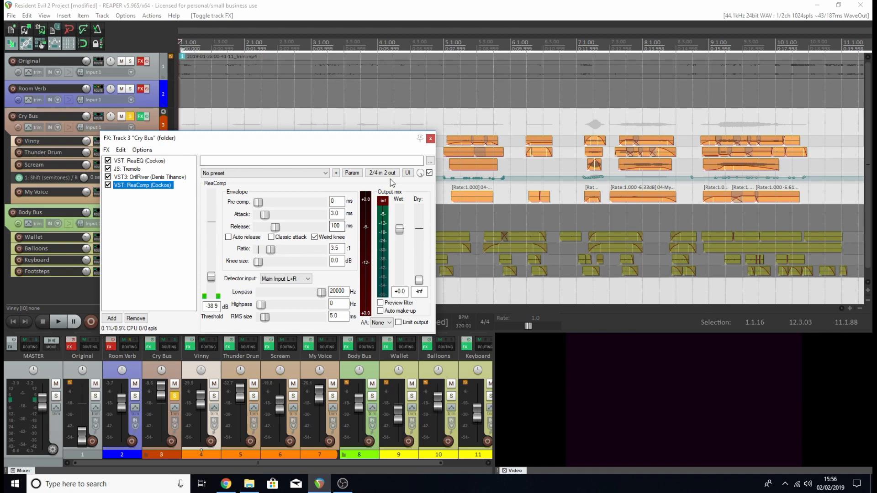
click(430, 138)
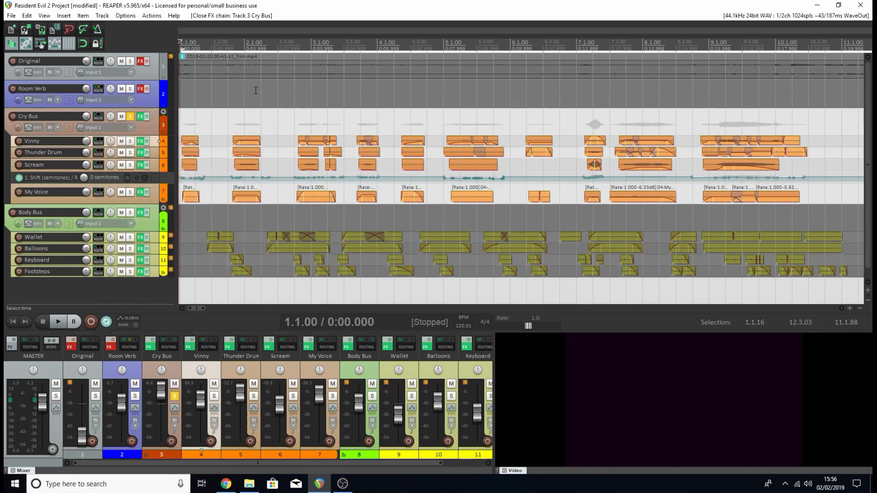
Play the soloed Cry Bus with its effects enabled, set the master volume to about +3.4 dB during playback, and stop.
key(space)
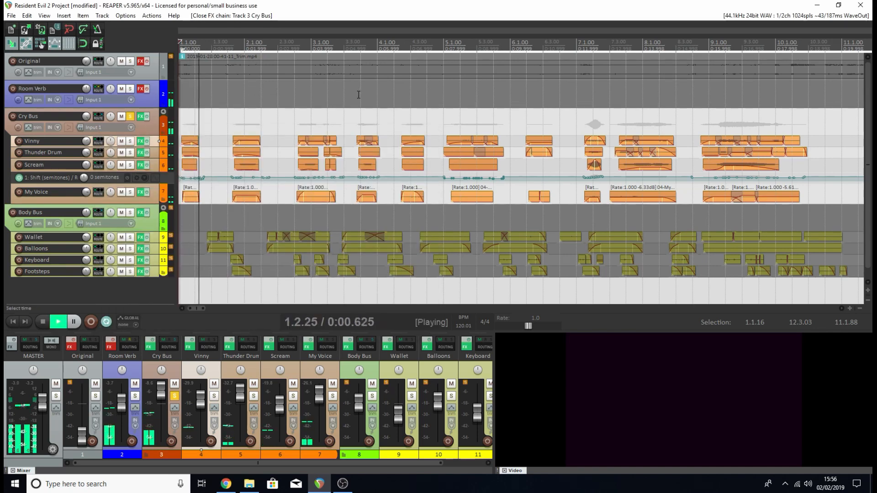
click(44, 399)
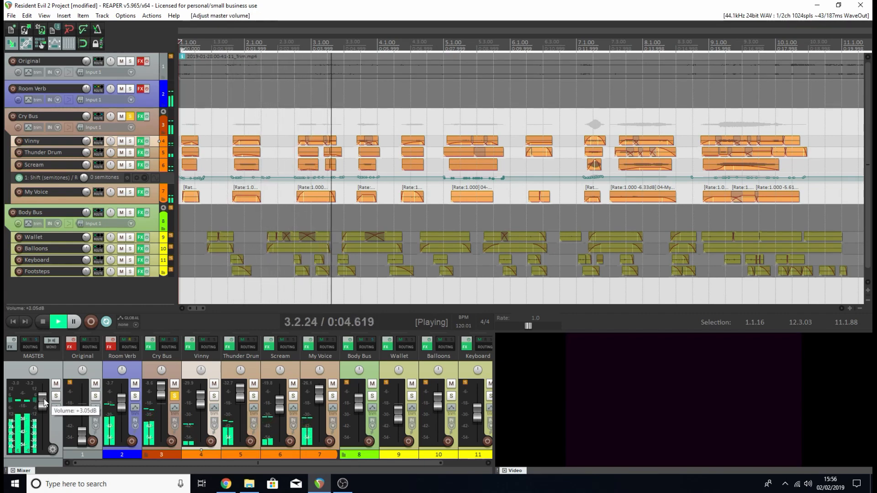
drag(44, 400, 44, 399)
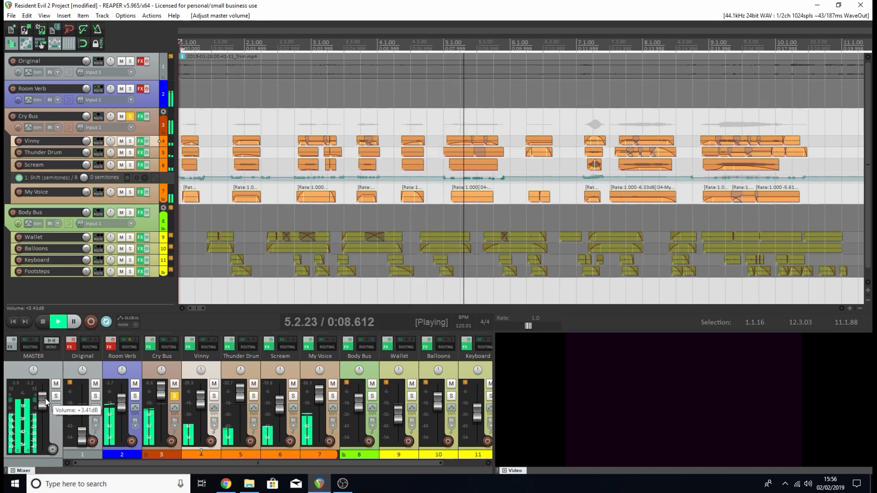
key(space)
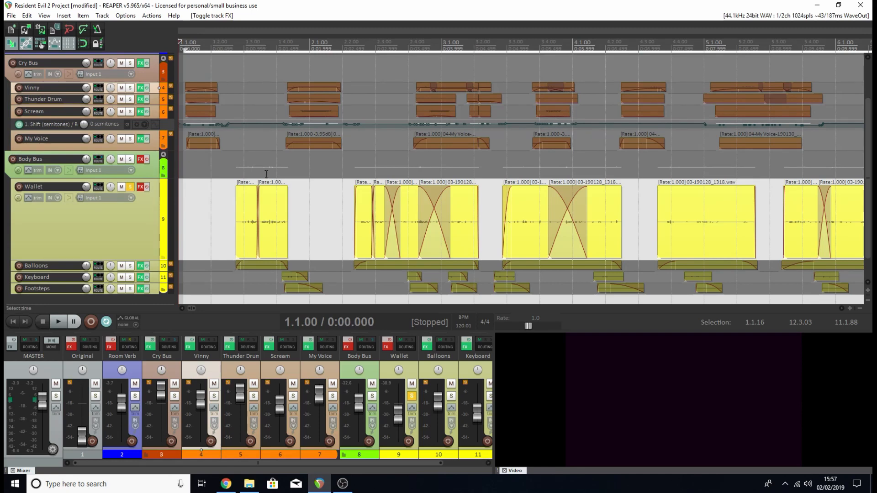
click(249, 483)
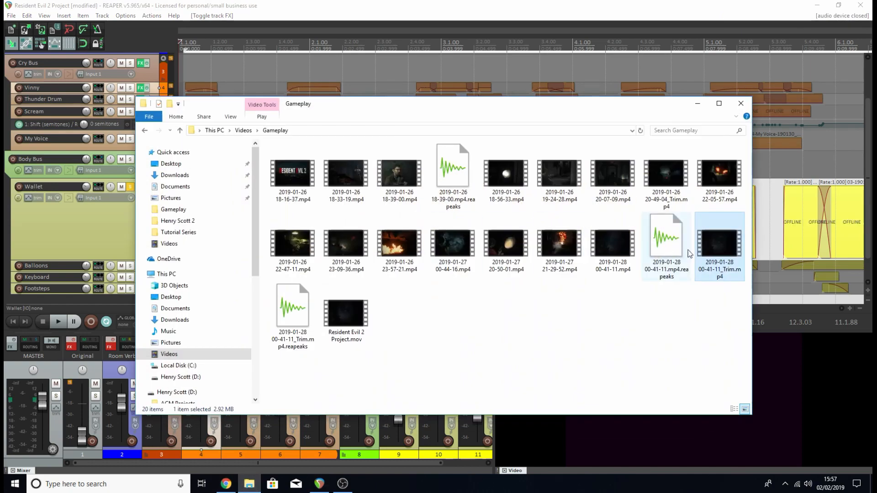
double_click(719, 245)
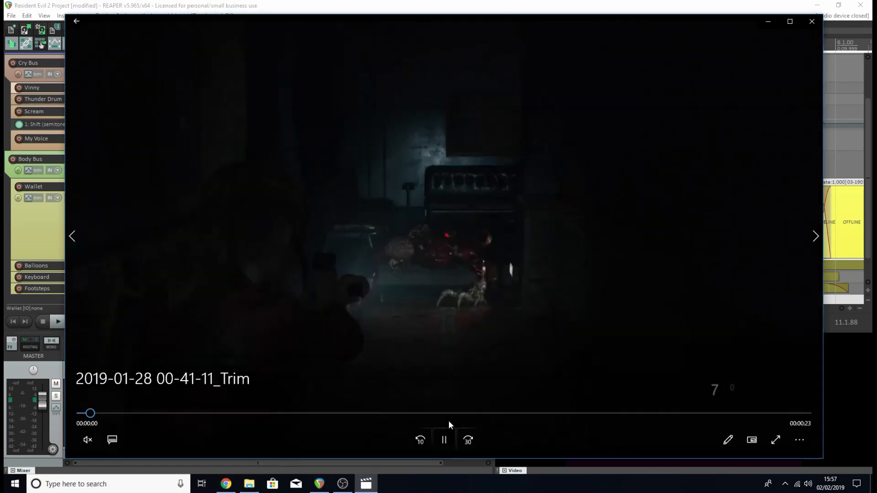
click(446, 438)
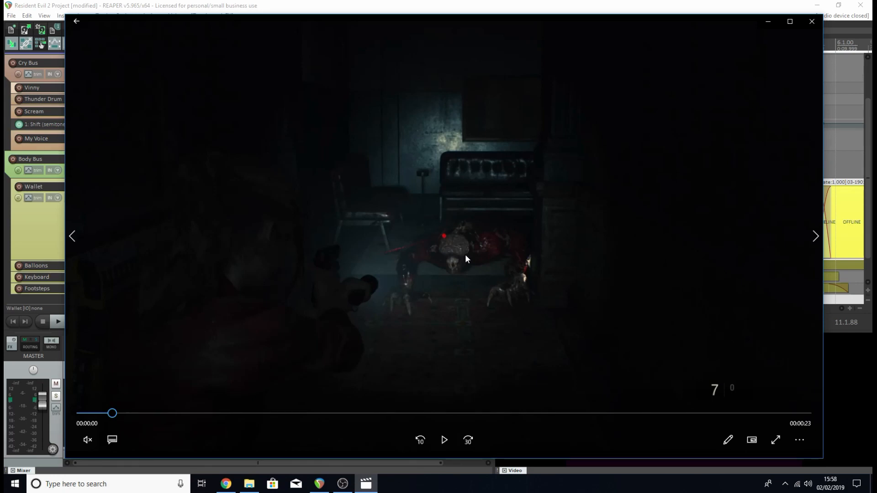
click(812, 21)
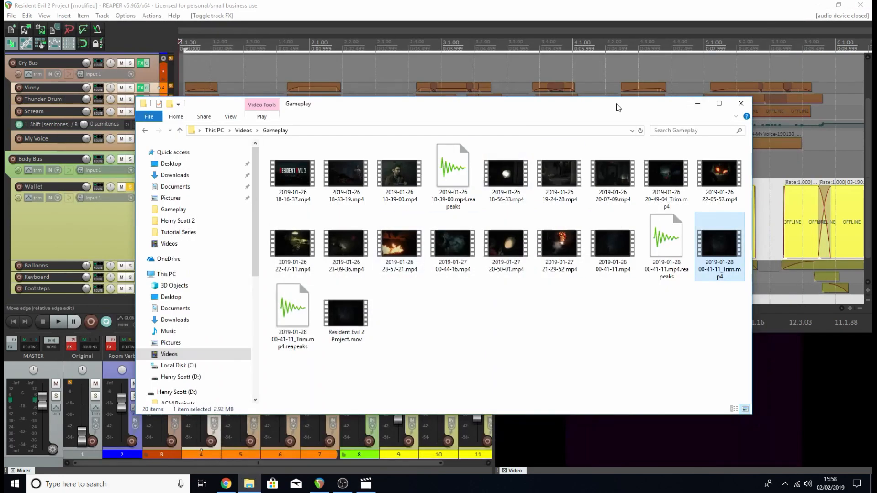
click(698, 103)
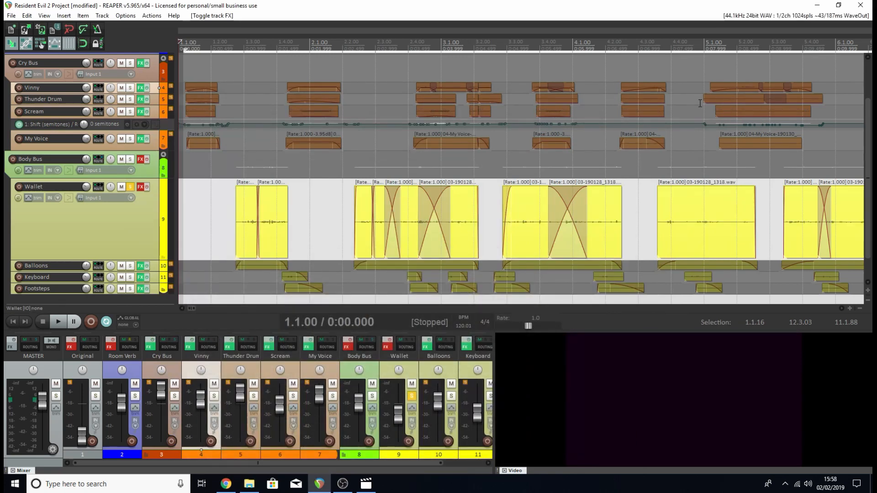
Play the soloed Wallet track with its effects bypassed, stop, and lower its volume to about -16.5 dB.
key(space)
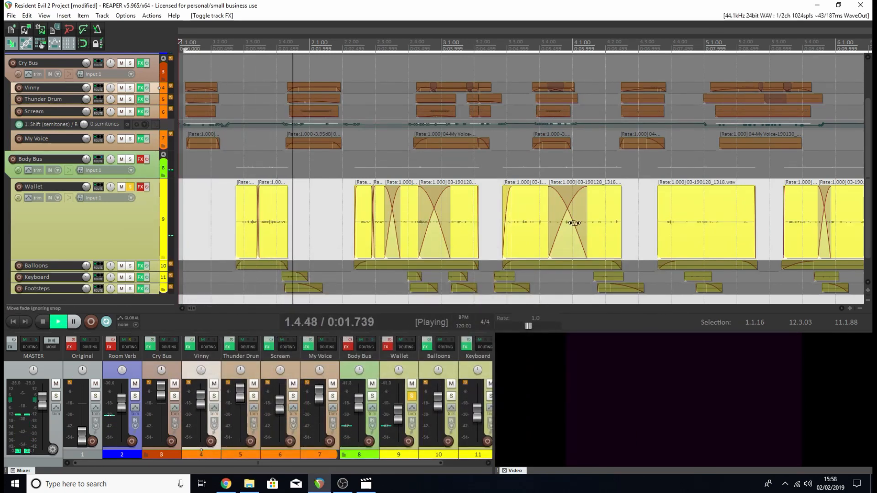
scroll(522, 177, down, 3)
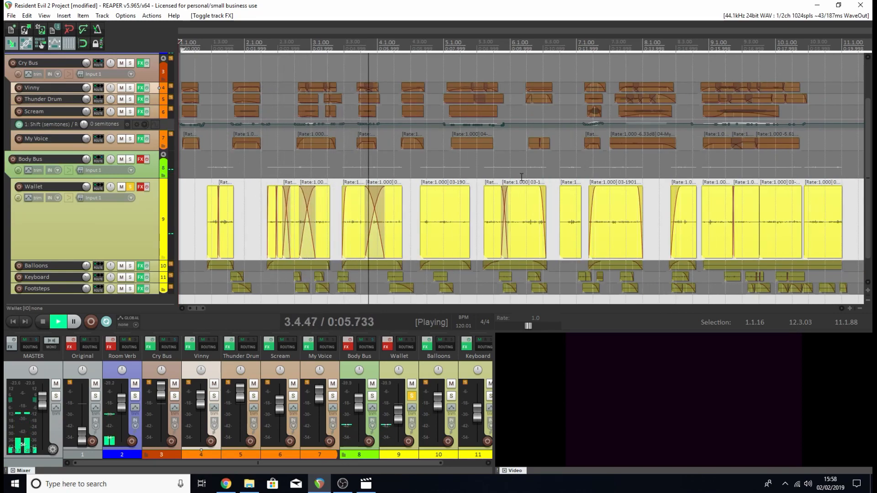
key(space)
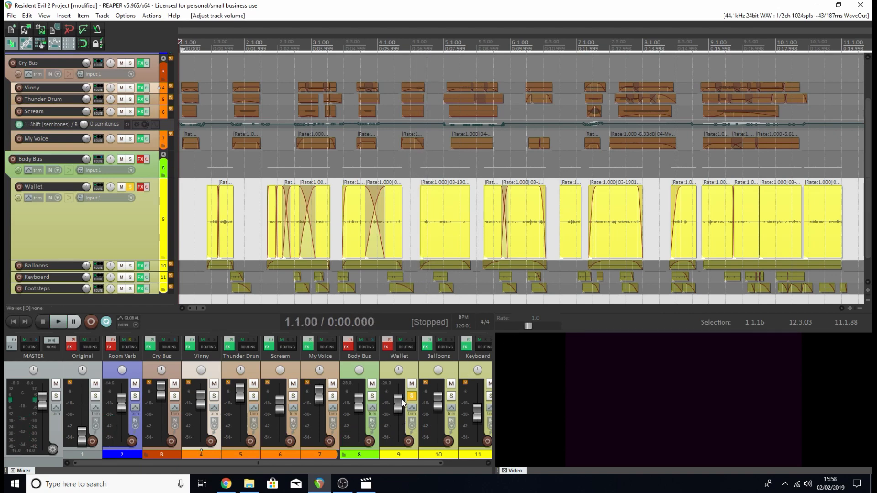
drag(402, 402, 398, 414)
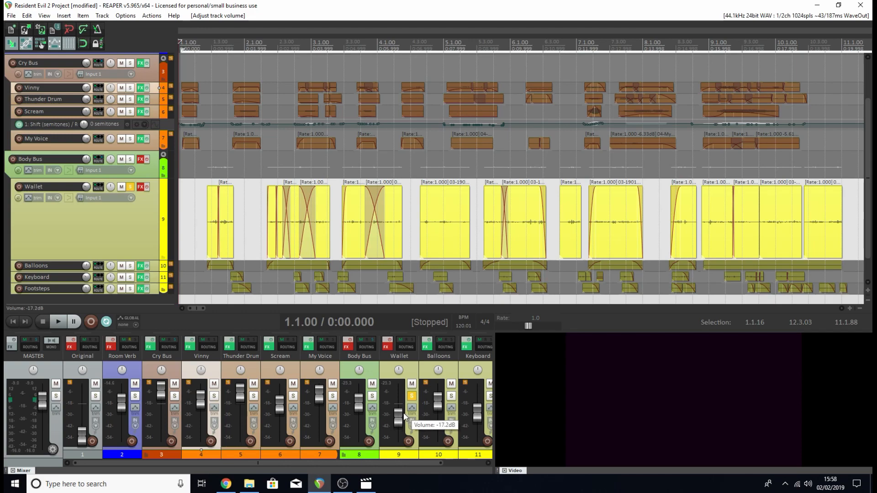
Enable the Wallet track's effects, review its RX 6 Voice De-noise and ReaEQ settings, and close the effects chain.
click(390, 341)
click(388, 348)
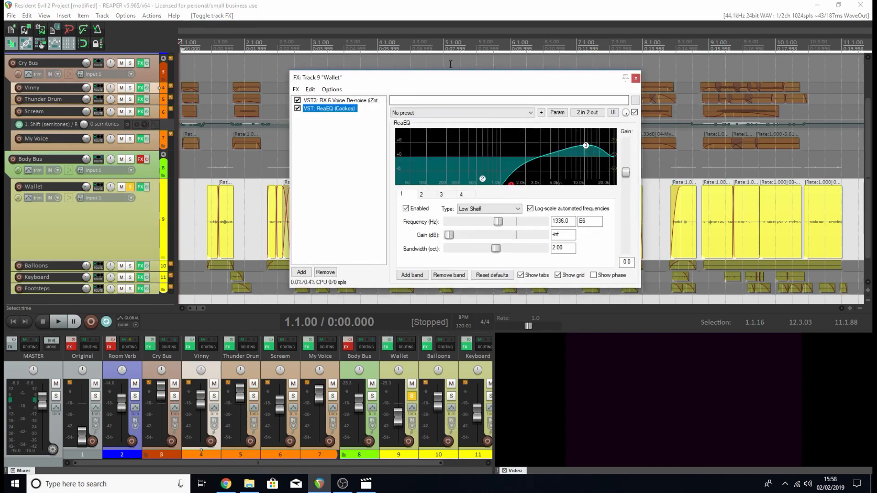
drag(450, 78, 398, 102)
click(296, 125)
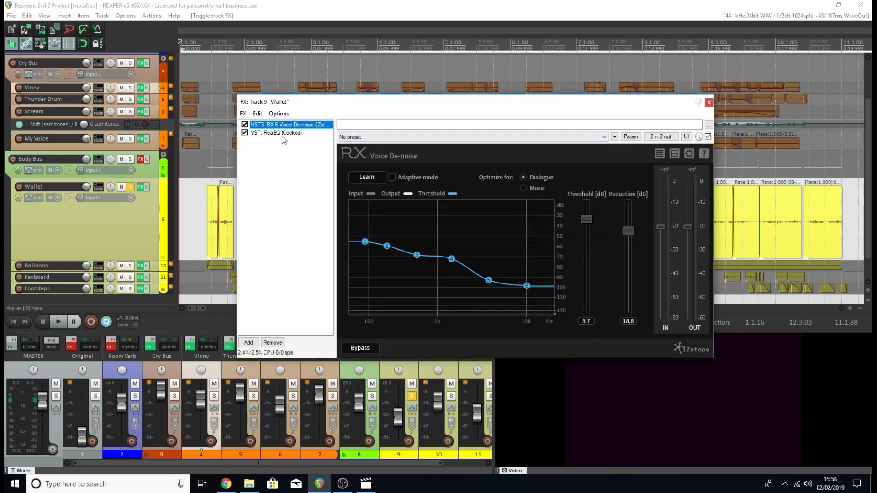
click(283, 133)
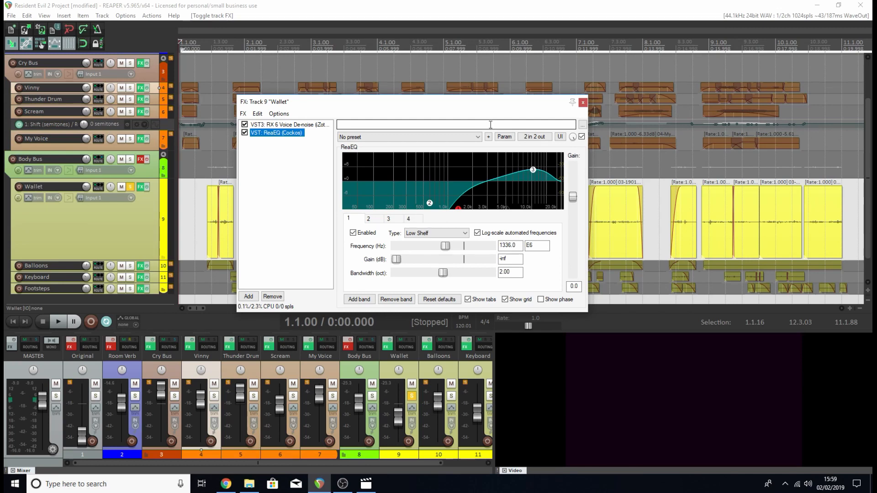
click(583, 101)
Play the Wallet track with its effects enabled, raise its volume slightly during playback, stop, and unsolo the track.
key(space)
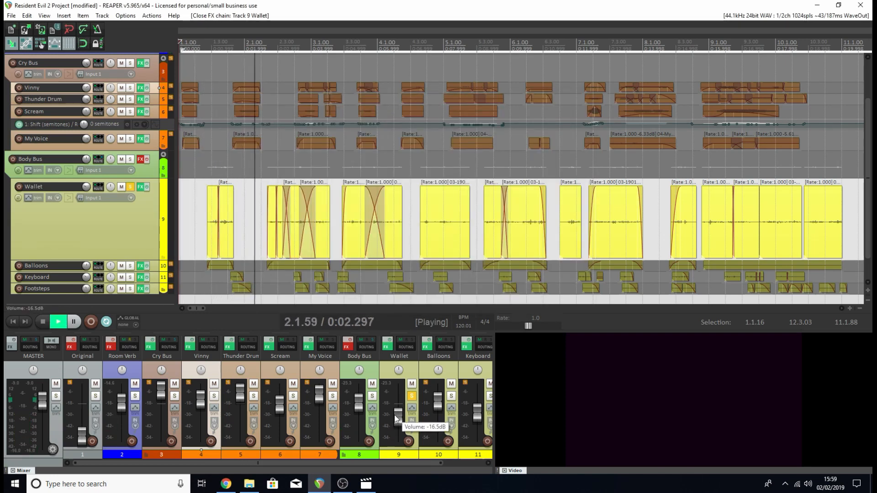
mouse_move(396, 419)
mouse_down()
mouse_move(398, 405)
mouse_move(398, 415)
mouse_up()
key(space)
click(413, 397)
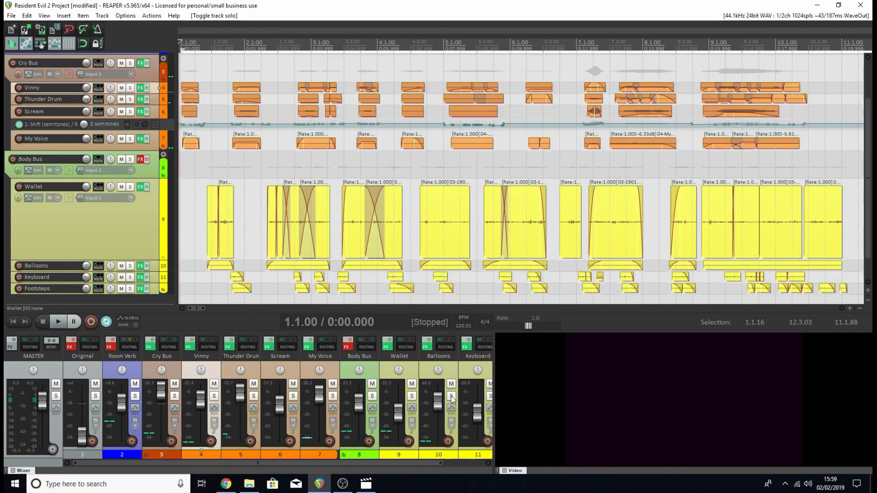
Solo the Balloons track, play it with its effects bypassed while adjusting its volume, and stop.
click(451, 396)
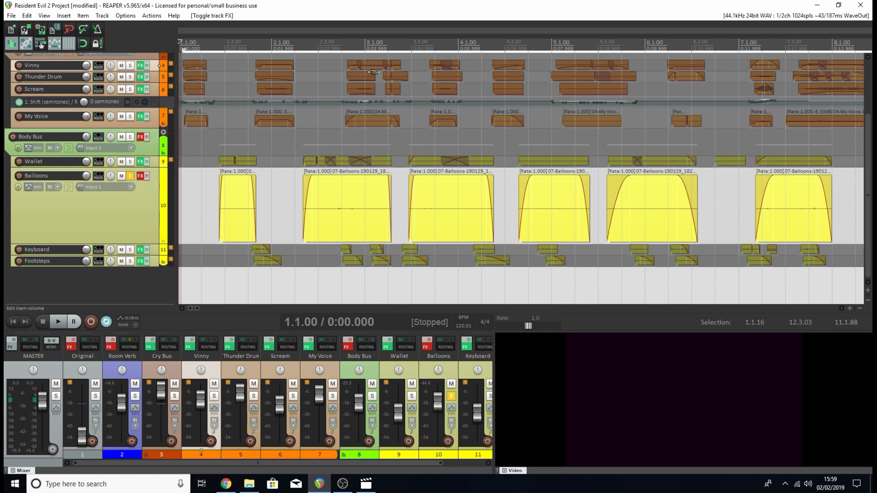
key(space)
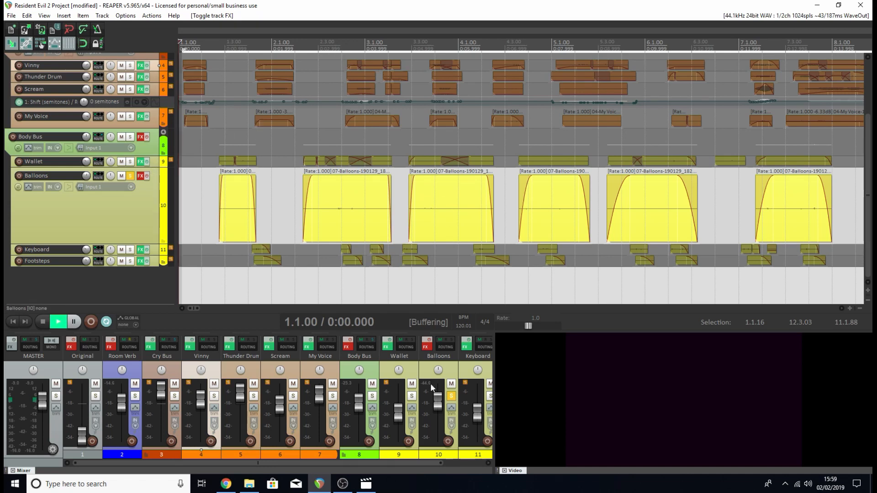
mouse_move(434, 408)
mouse_down()
mouse_move(433, 401)
mouse_move(438, 410)
mouse_up()
key(space)
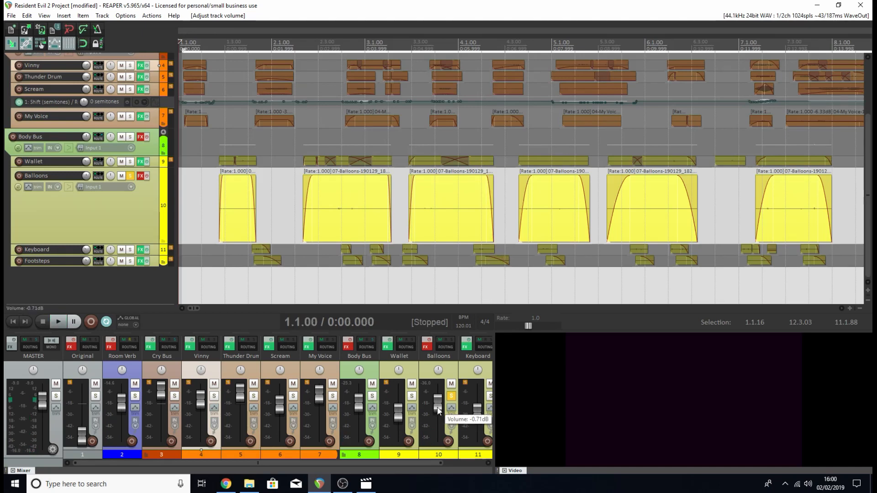
Enable the Balloons track's effects, review its RX 6 Voice De-noise and ReaEQ settings, and close the effects chain.
click(427, 339)
click(425, 347)
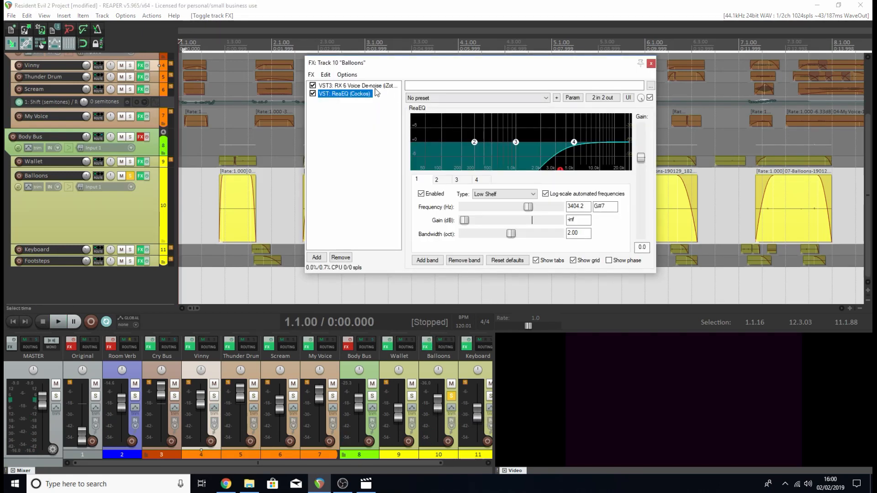
click(356, 85)
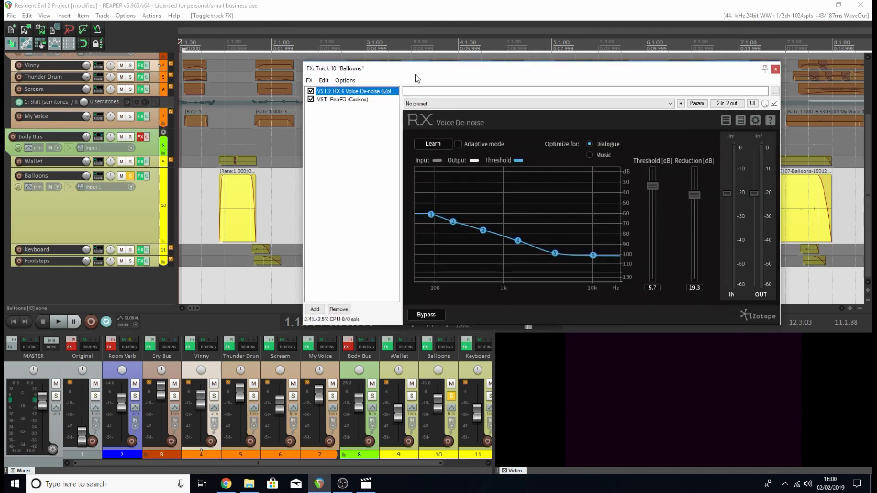
click(356, 99)
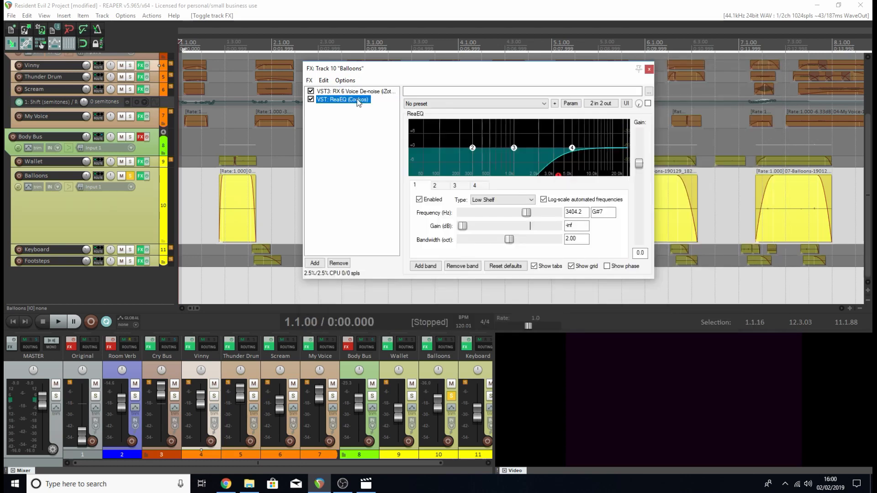
click(649, 69)
Lower the Balloons track's volume, play it with its effects enabled, and readjust the volume during playback.
drag(440, 406, 439, 413)
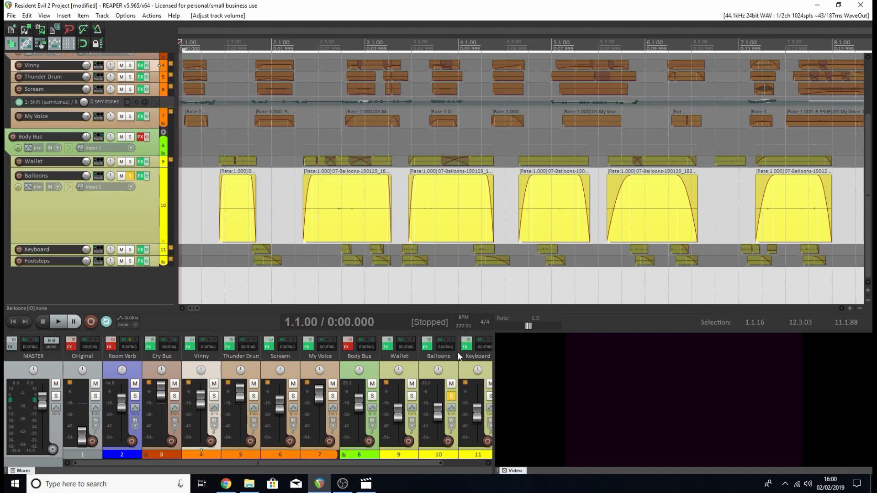
key(space)
drag(436, 420, 435, 401)
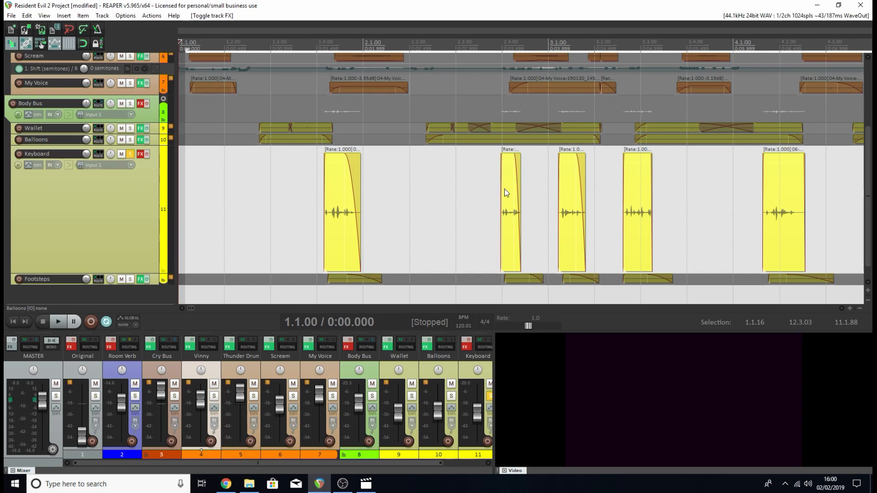
click(368, 483)
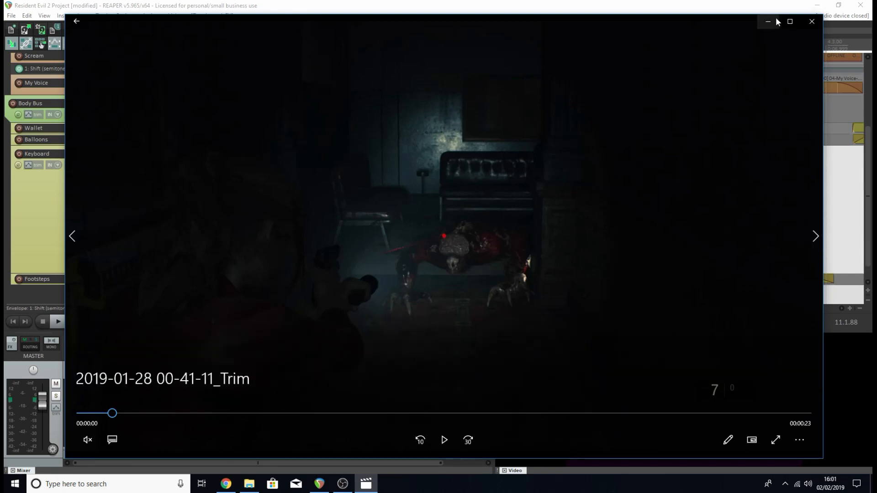
click(812, 21)
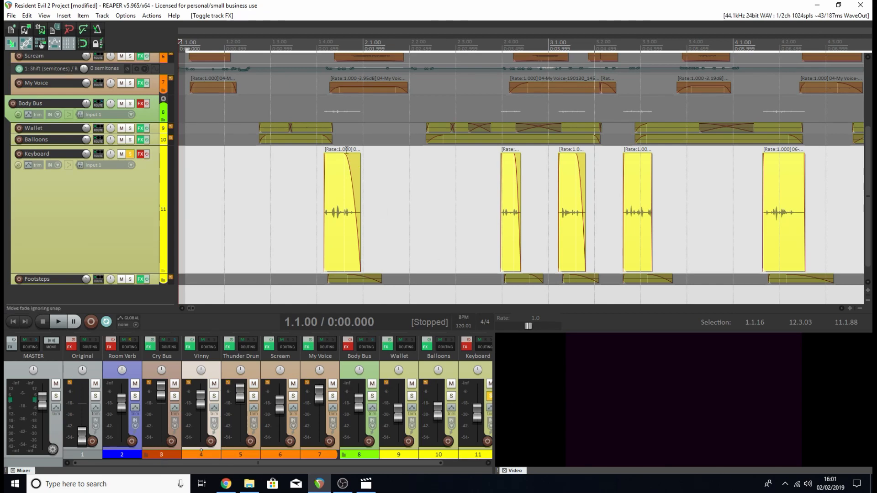
click(306, 208)
key(space)
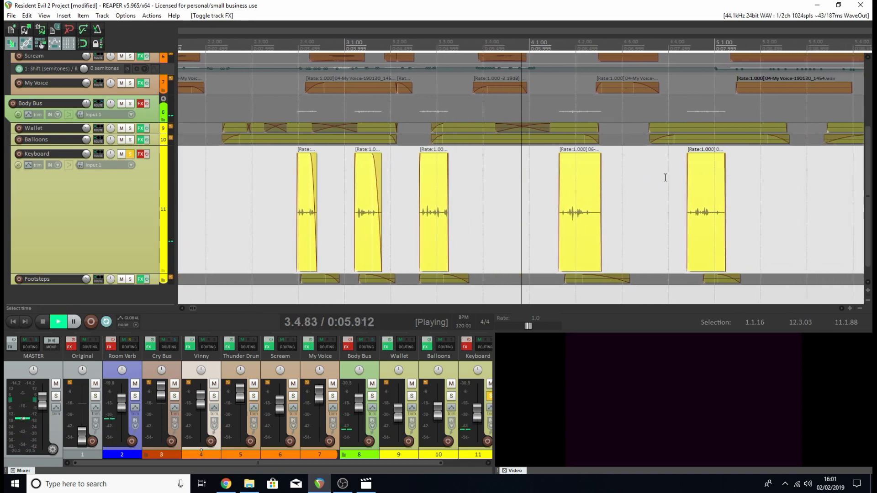
key(space)
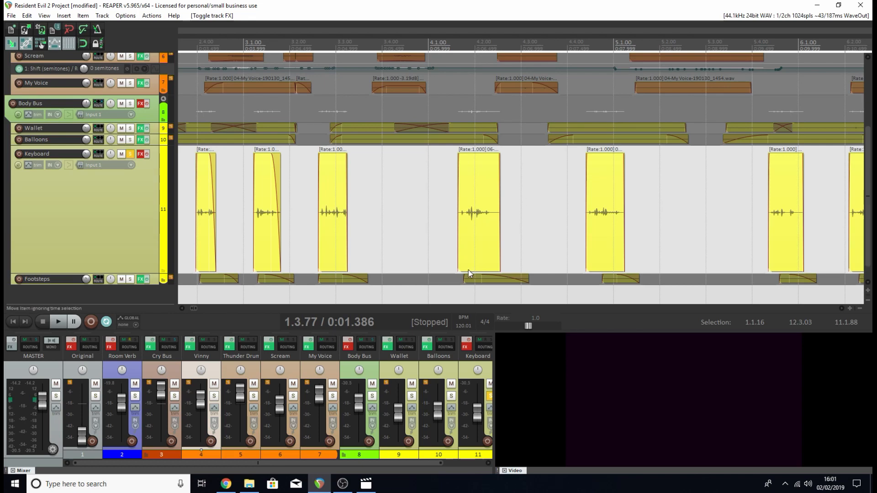
Review the Keyboard track's ReaEQ and ReaPitch settings, close the chain, and play the track with its effects enabled.
click(465, 347)
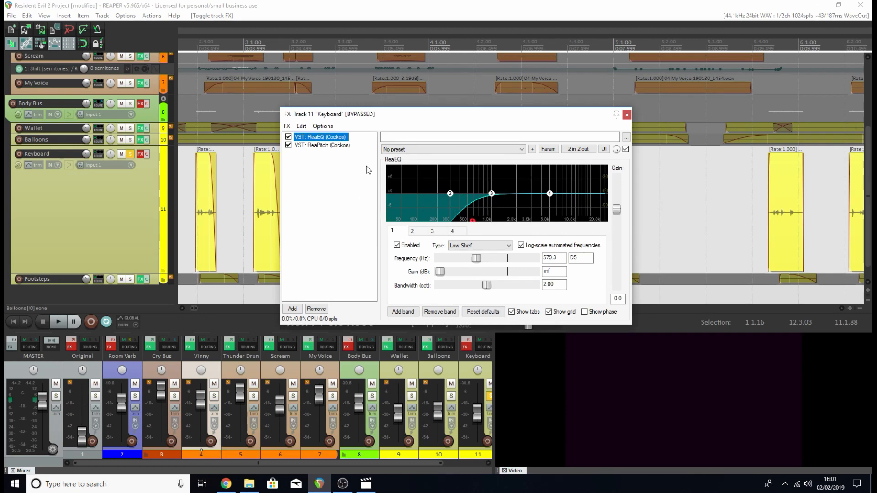
click(329, 145)
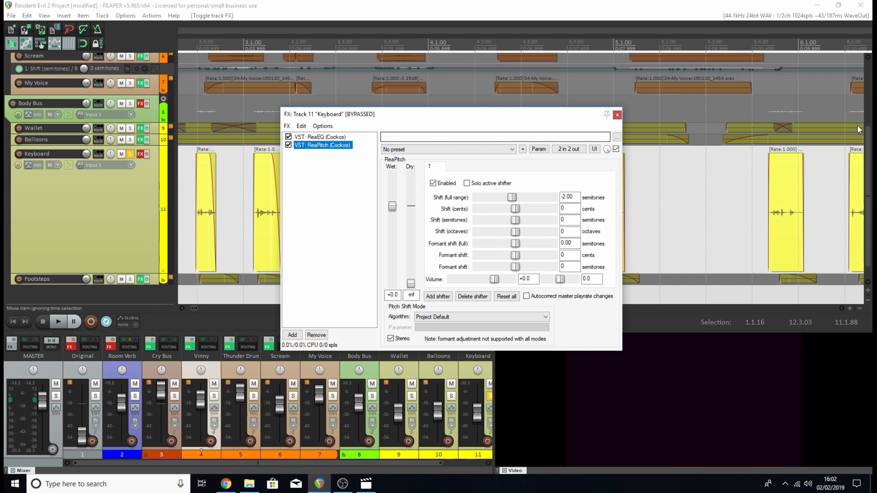
click(617, 115)
key(b)
key(space)
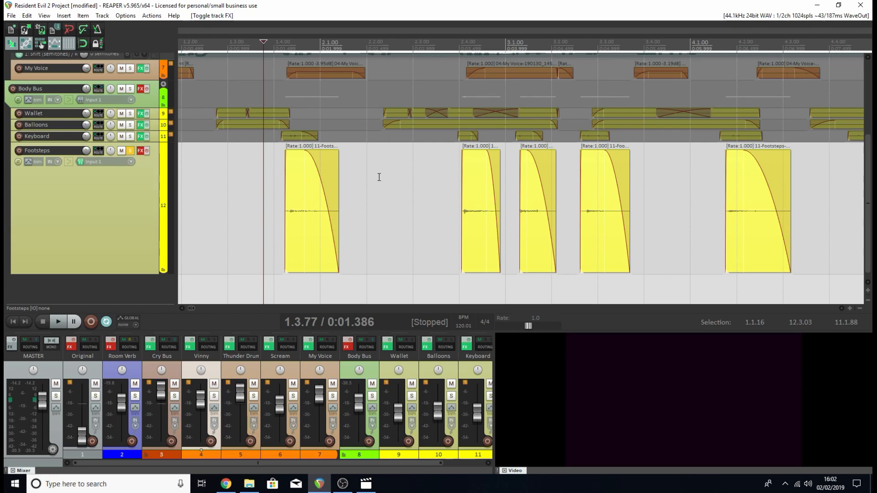
Check the creature's feet in the game video, then play the soloed Footsteps track with its effects bypassed and stop.
click(366, 484)
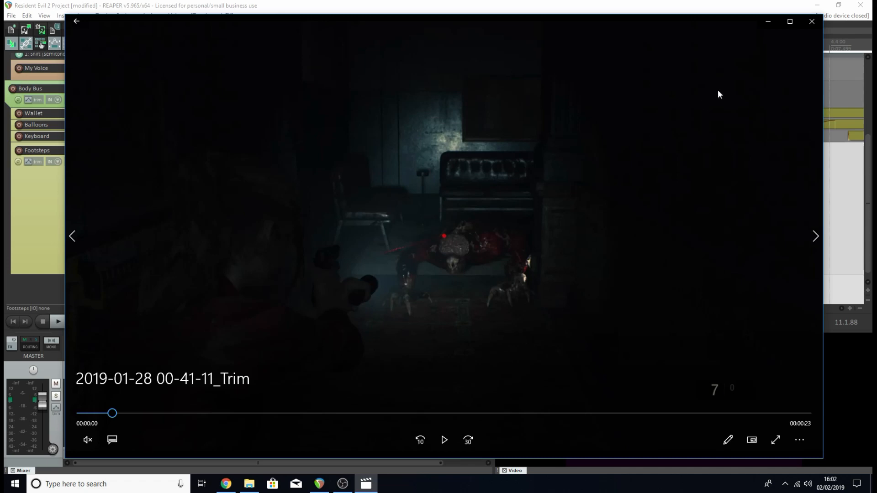
click(762, 26)
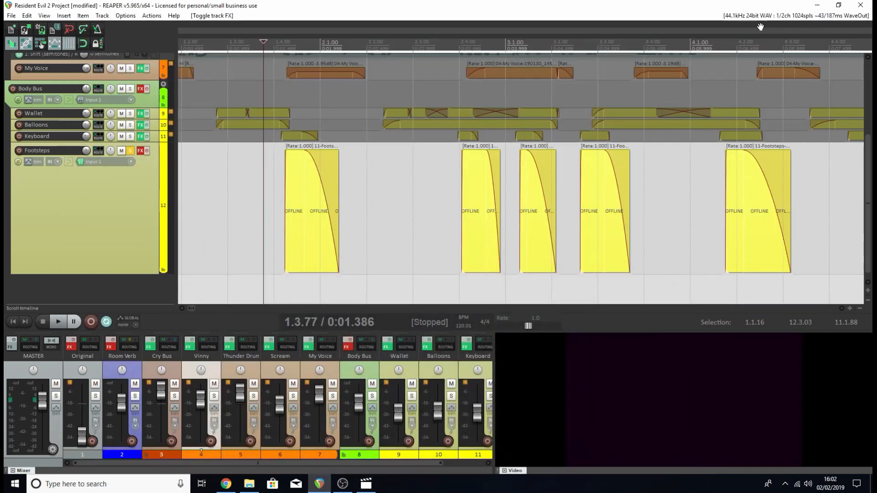
key(space)
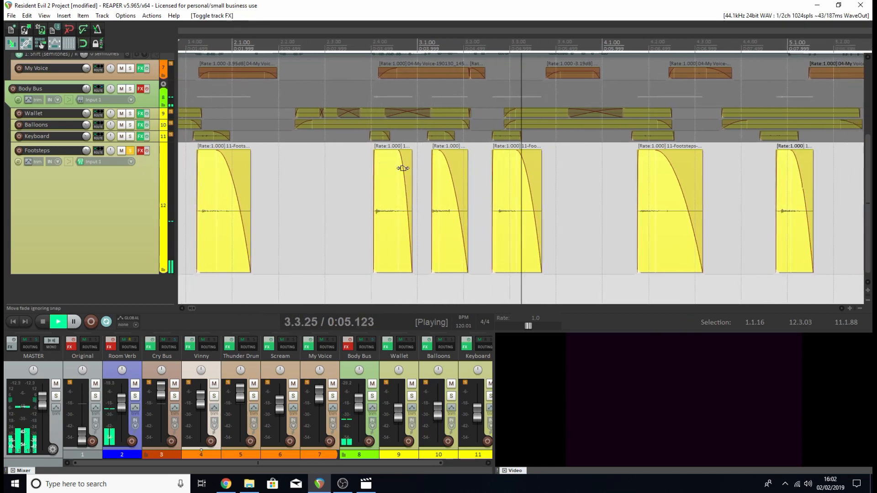
key(space)
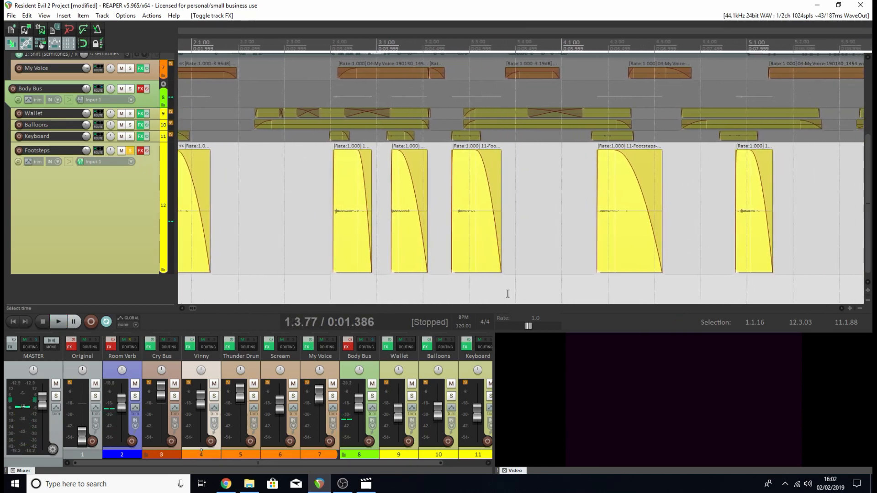
Open the Footsteps effects chain and set RX 6 Voice De-noise to a threshold of 7.2 dB and a reduction of 20.8 dB.
click(140, 151)
drag(65, 32, 361, 101)
click(360, 123)
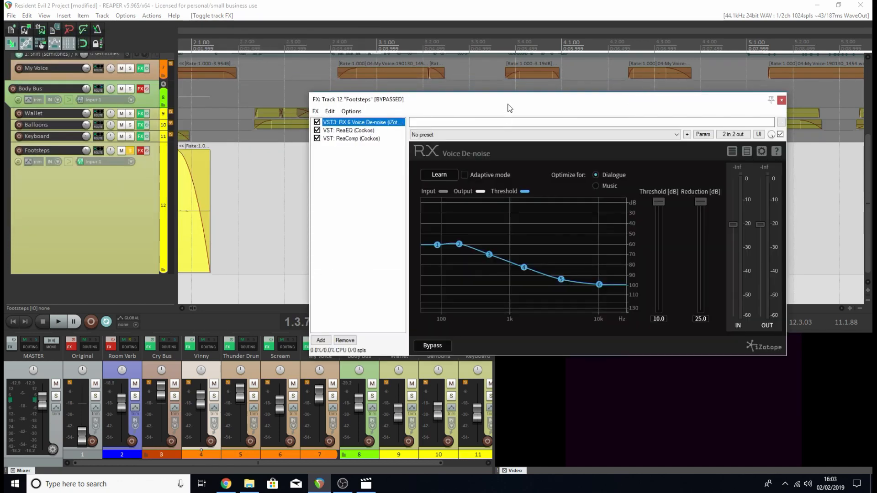
drag(662, 203, 661, 223)
drag(700, 201, 658, 212)
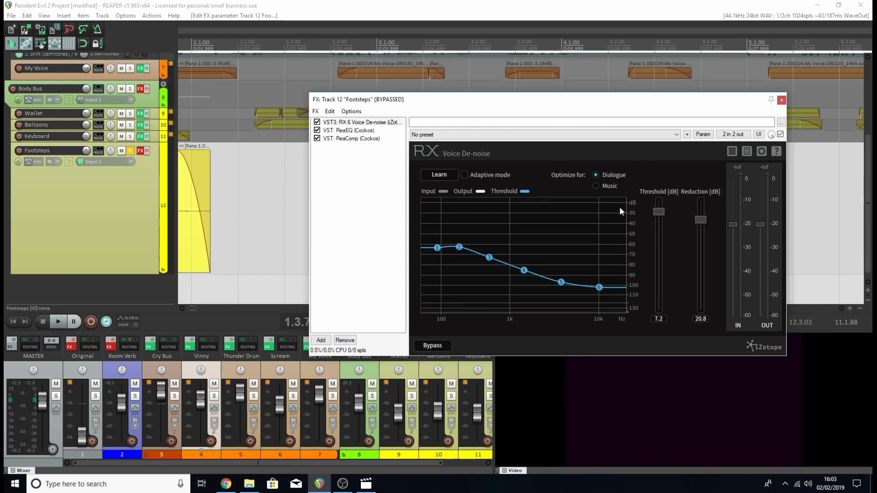
Review the ReaEQ and ReaComp settings on the Footsteps track and close its effects chain.
click(344, 131)
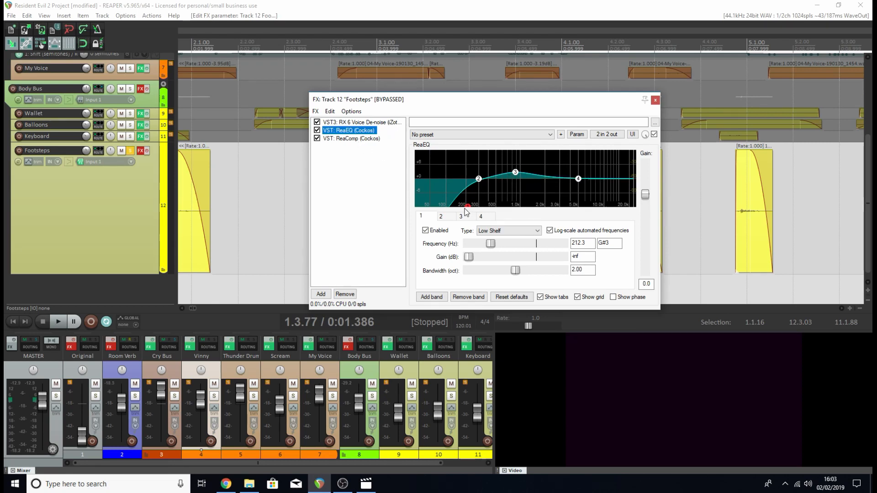
click(357, 141)
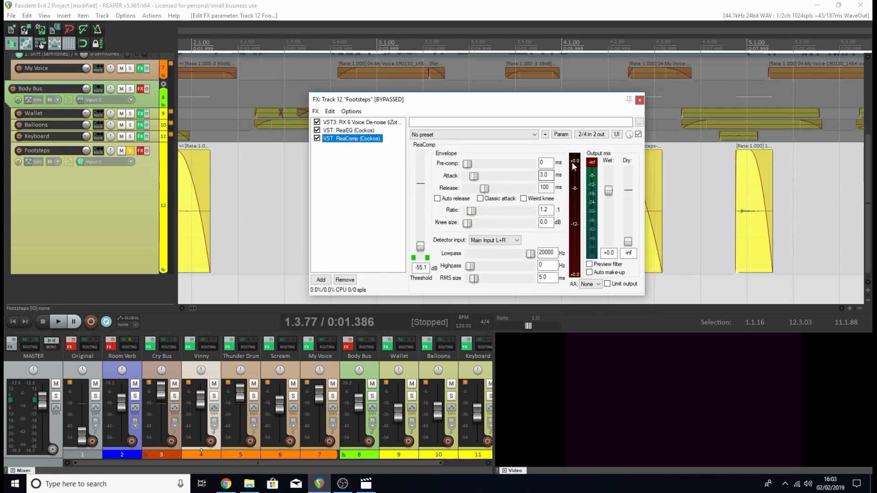
click(640, 100)
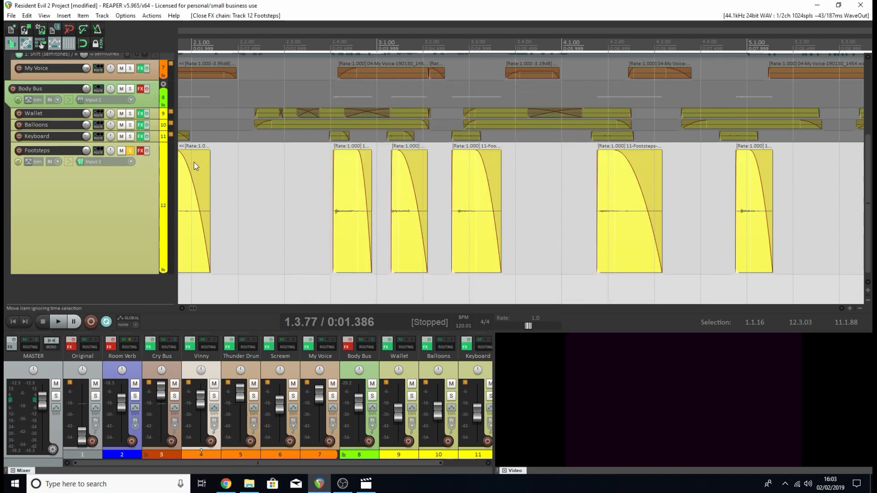
Enable the Footsteps track's effects, play the soloed track with them, and stop.
click(148, 151)
key(space)
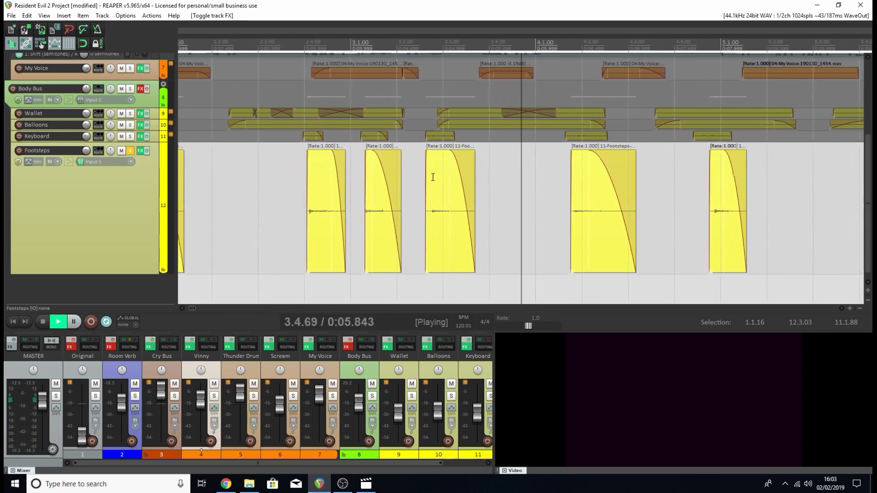
key(space)
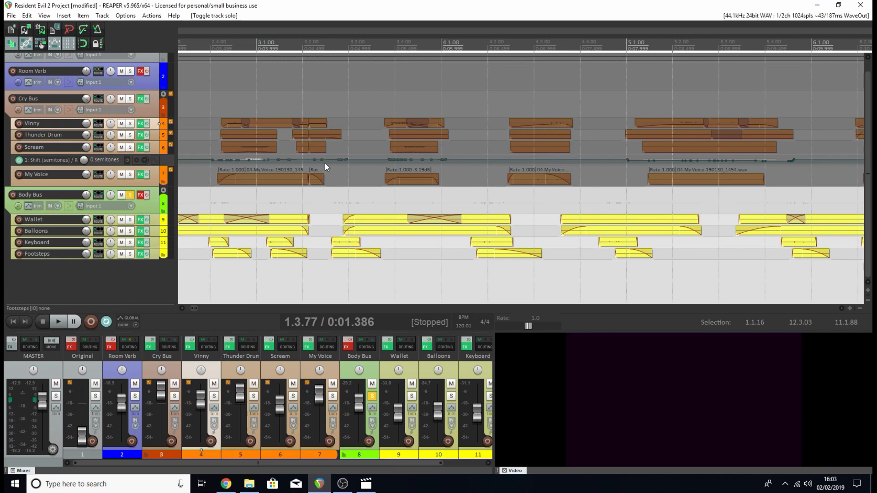
Open the soloed Body Bus effects chain and close it again.
click(141, 195)
click(534, 84)
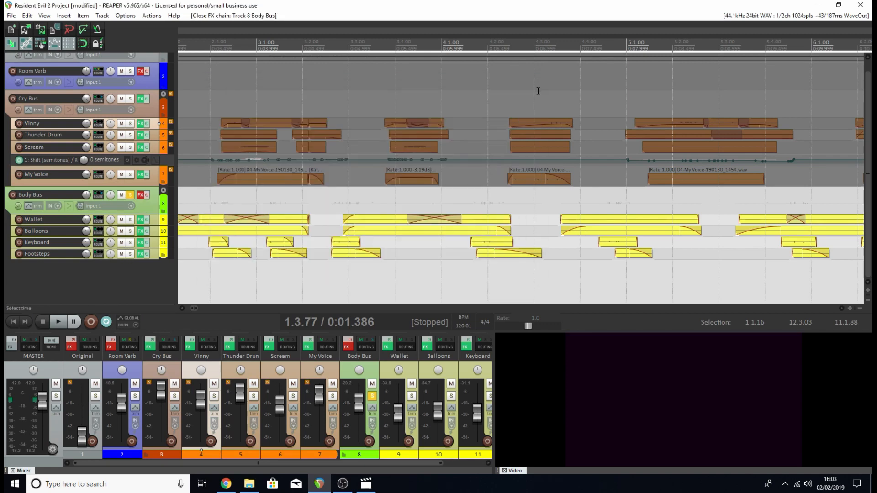
Play the soloed Body Bus without its effects, stop, and inspect the ReaComp settings in its effects chain.
scroll(489, 135, down, 4)
key(space)
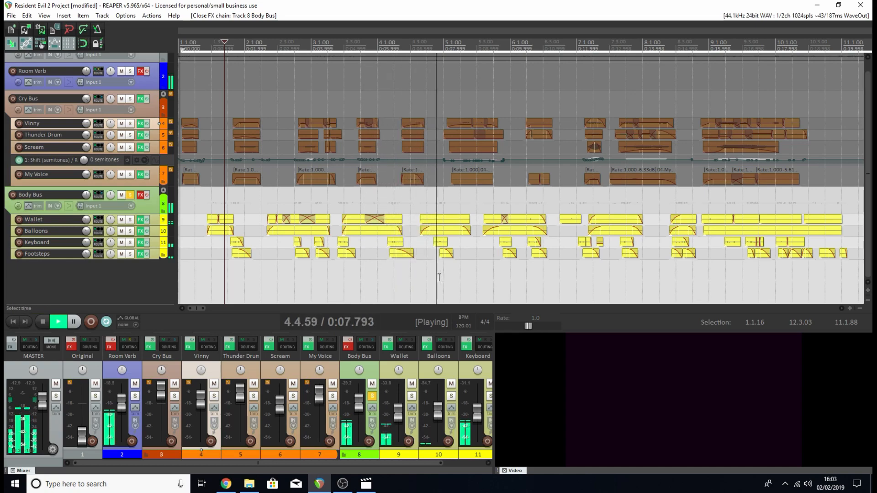
key(space)
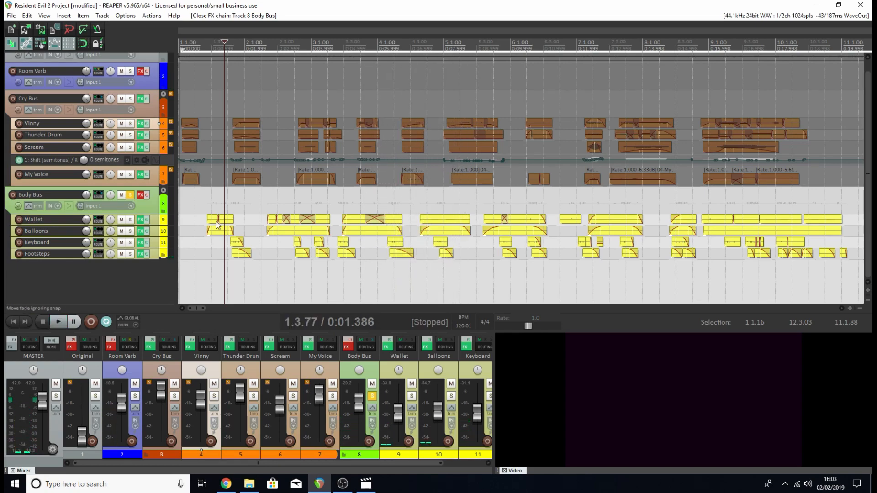
click(141, 196)
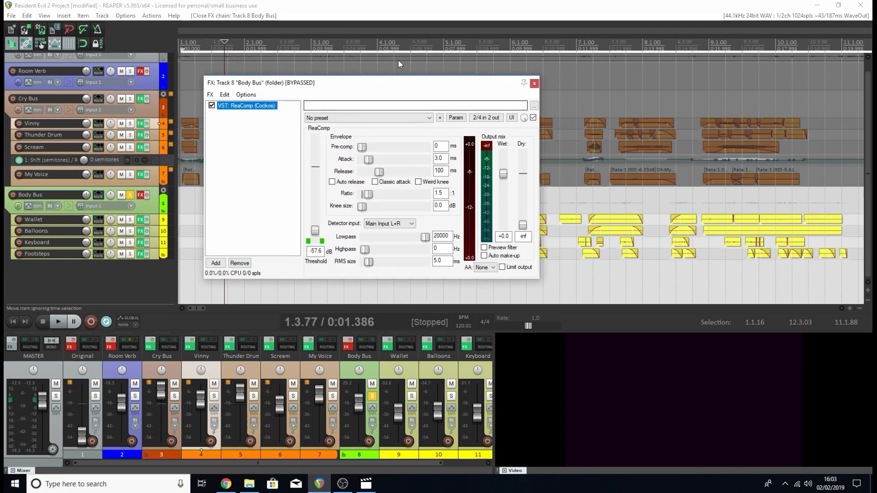
click(535, 83)
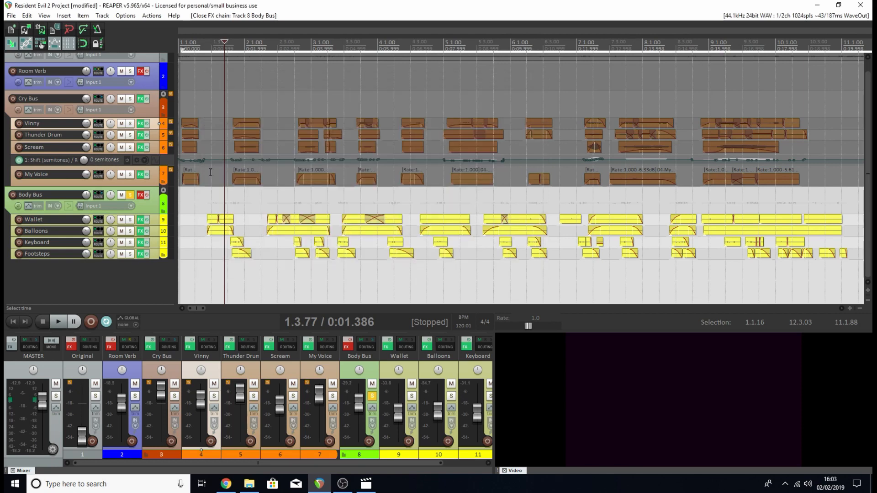
Enable the Body Bus effects, play the soloed bus with them, and stop.
click(144, 195)
key(space)
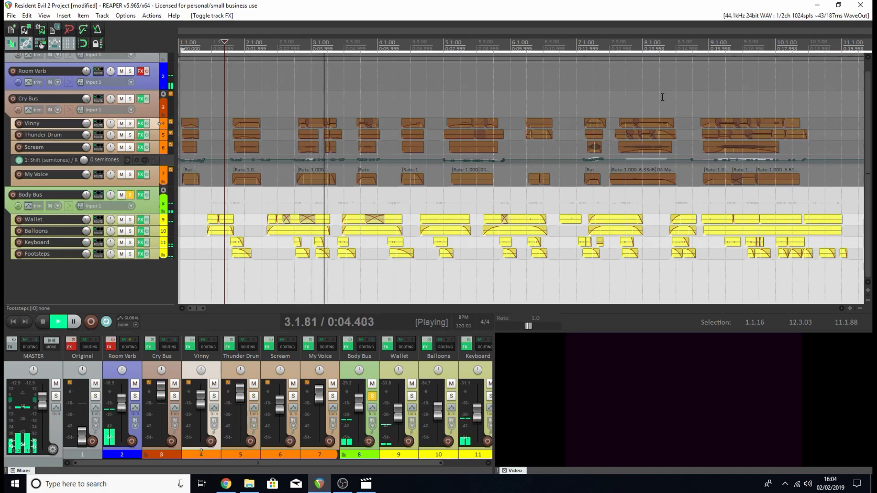
key(space)
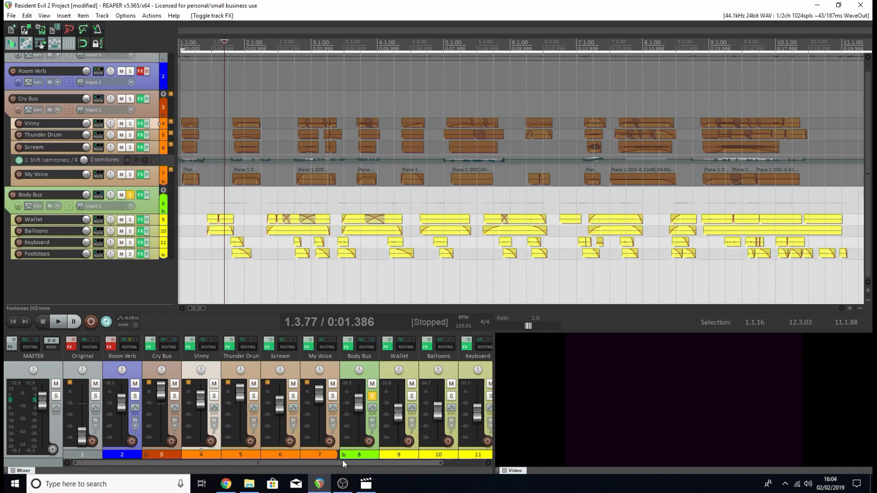
Enable the Room Verb track's effects, solo it in place of the Body Bus, and enlarge its track height.
click(110, 346)
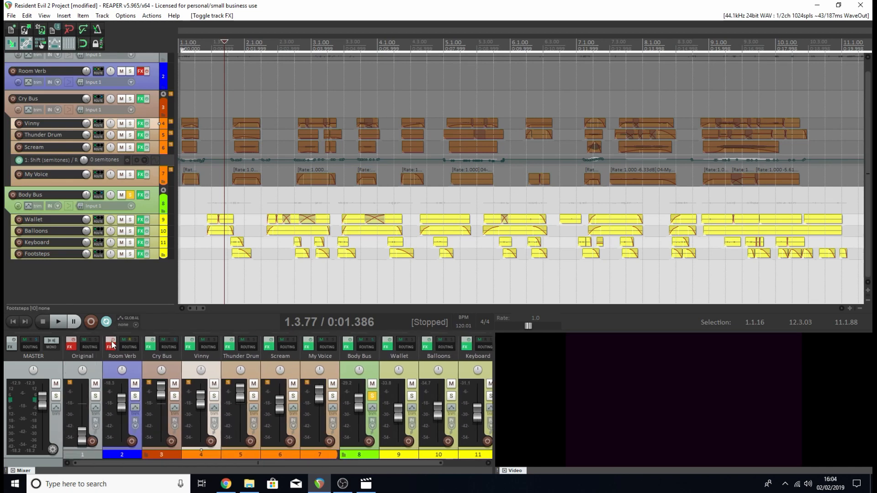
click(135, 396)
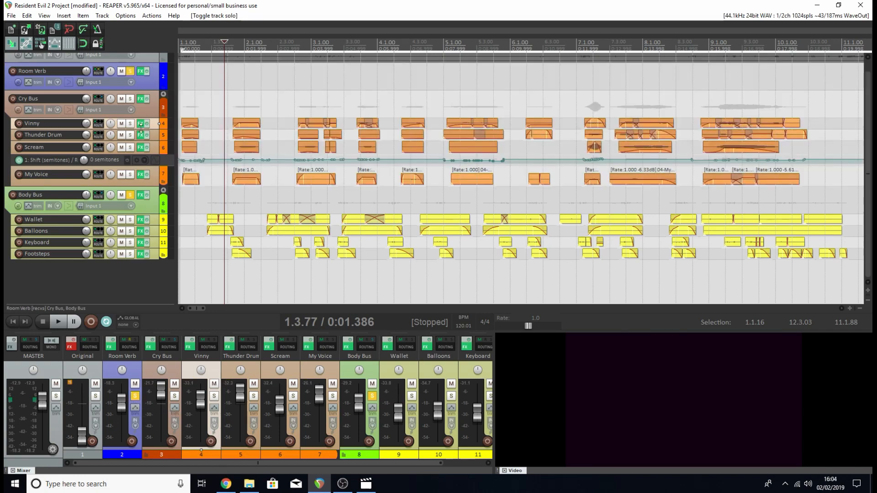
key(equal)
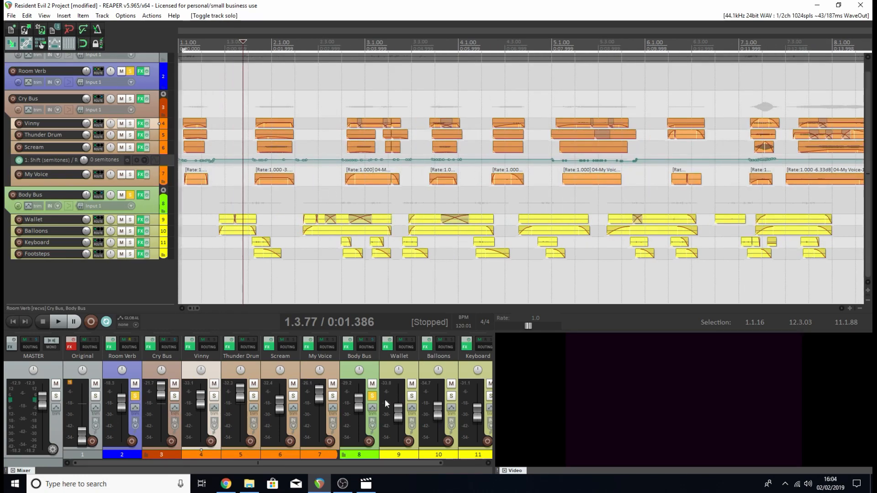
click(372, 396)
scroll(867, 157, up, 1)
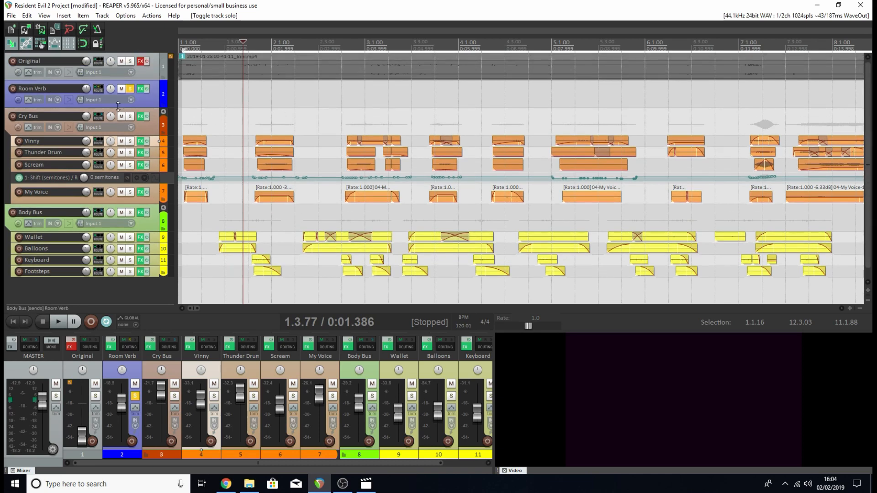
drag(118, 106, 122, 154)
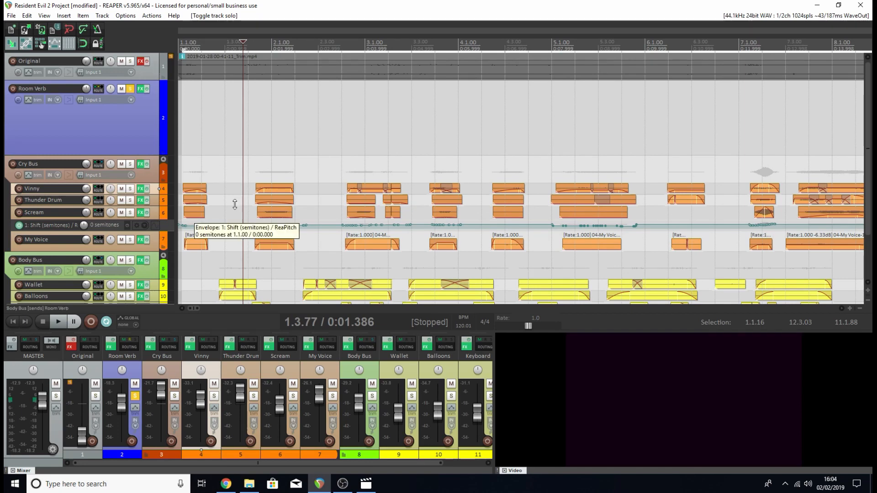
Play the soloed Room Verb track from the start of the project and stop.
key(Home)
key(space)
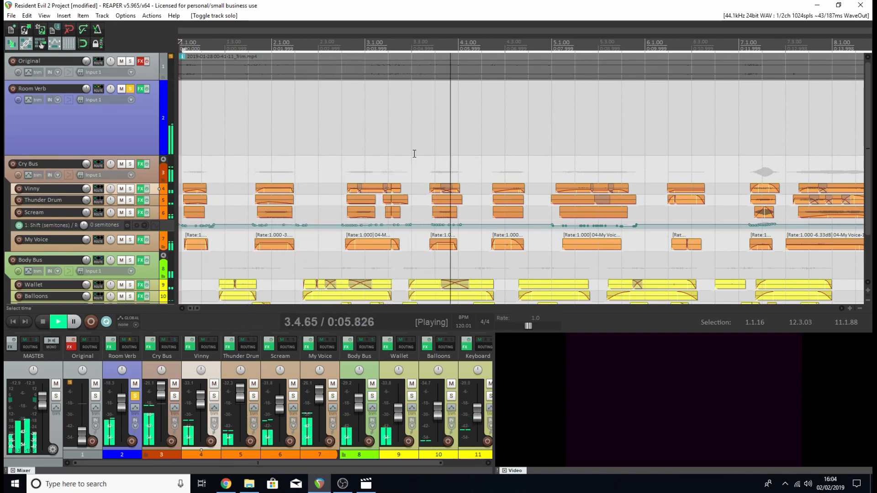
key(space)
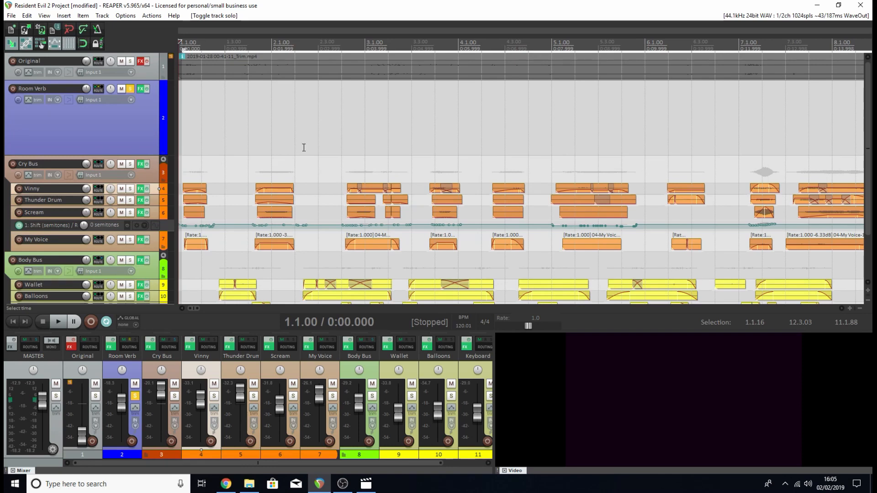
Review the ReaEQ and OrilRiver reverb settings on the Room Verb track and close its effects chain.
click(110, 348)
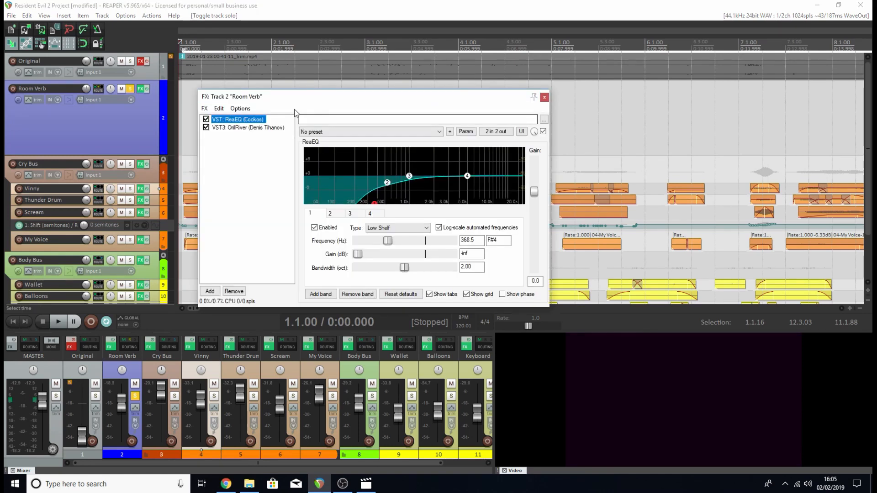
drag(381, 97, 412, 116)
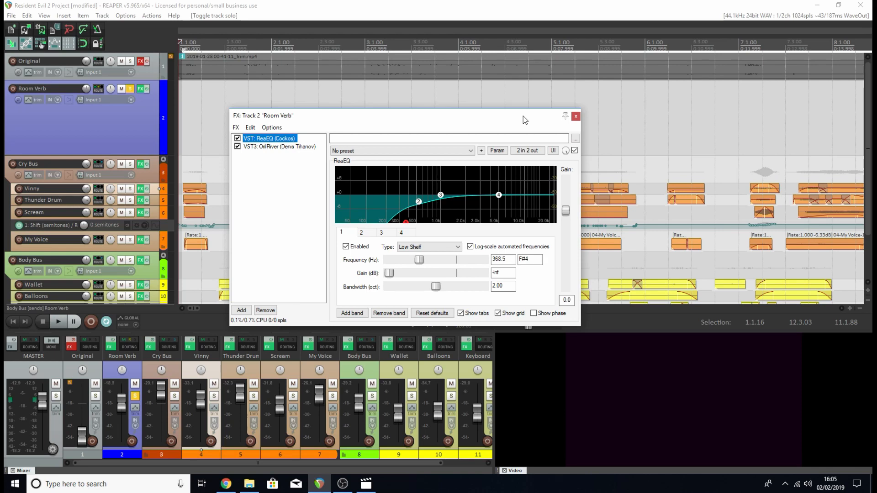
click(279, 147)
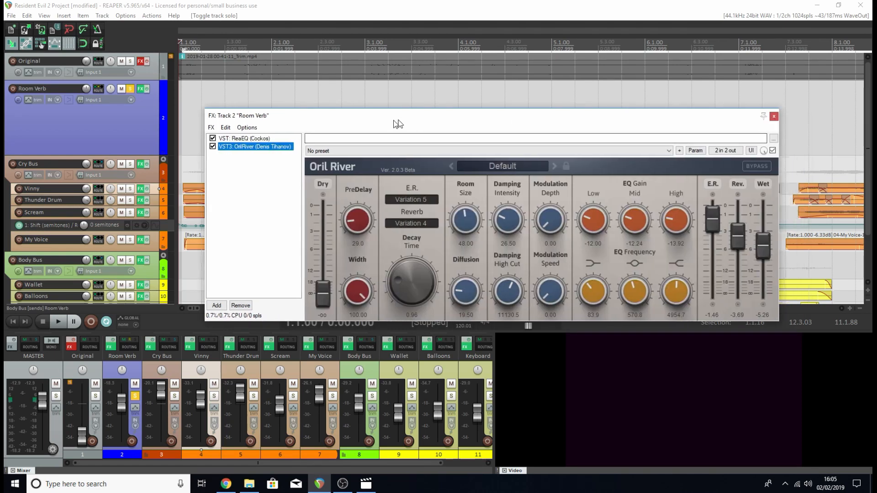
drag(398, 124, 289, 127)
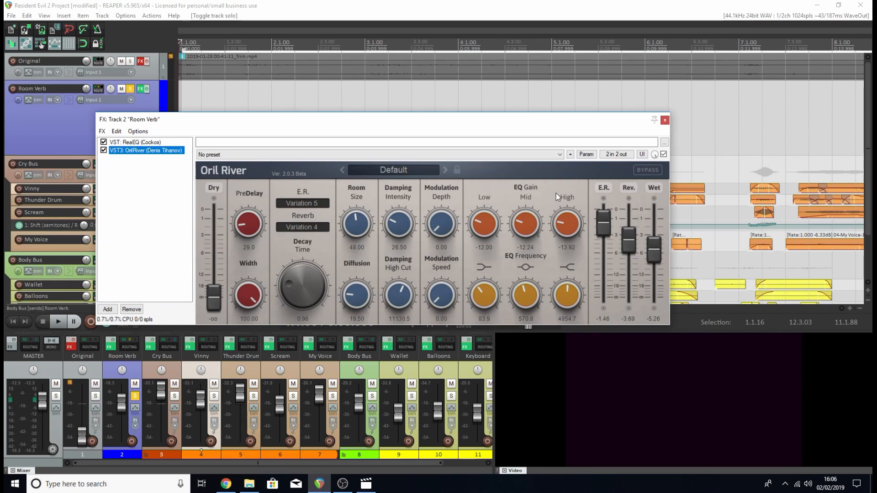
click(665, 121)
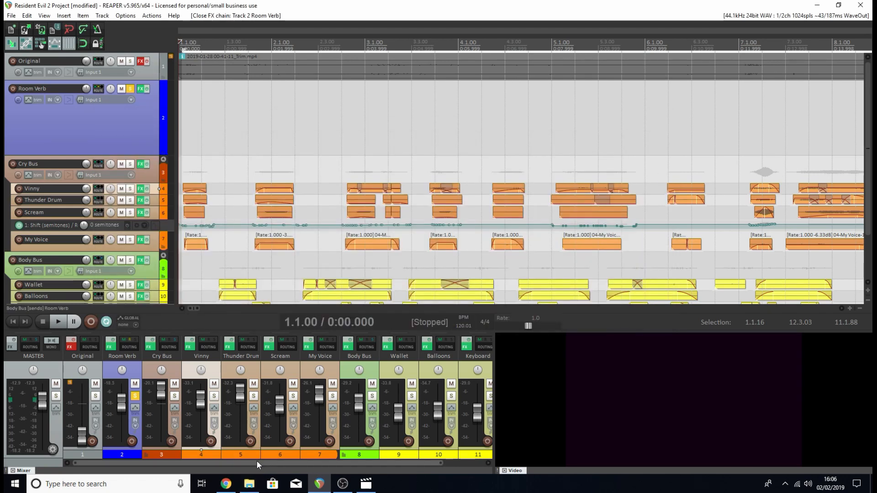
Open the Body Bus routing settings and review its send to the Room Verb track.
click(373, 368)
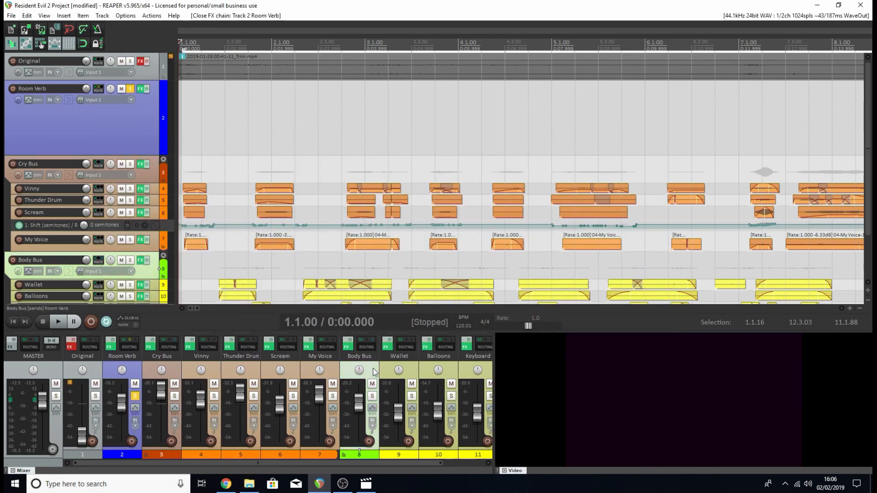
click(366, 343)
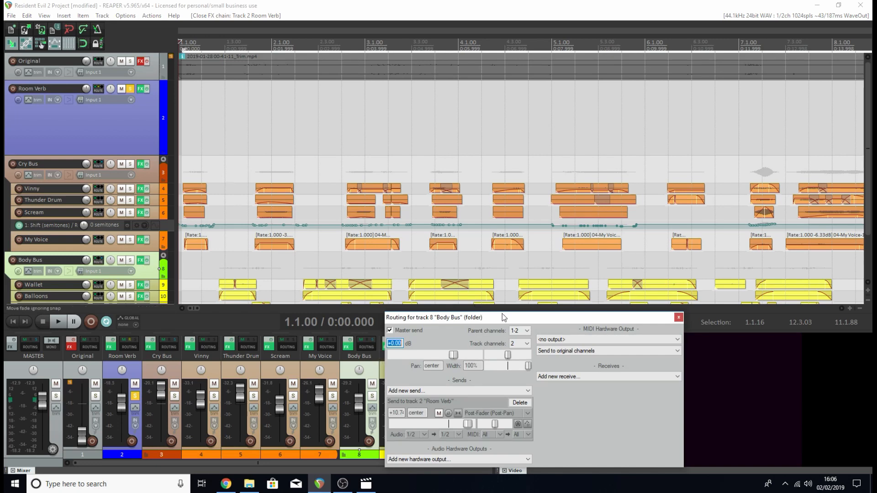
drag(502, 313, 489, 223)
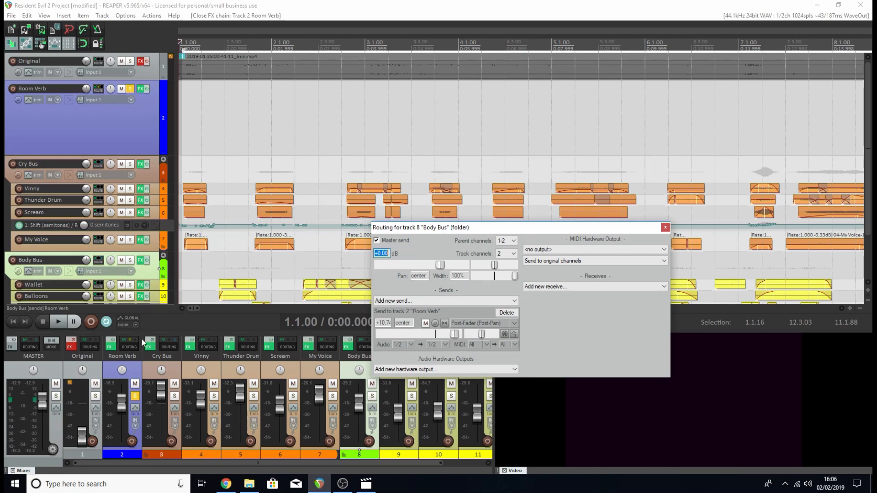
Set the Cry Bus send to the Room Verb track to +3.84 dB.
click(168, 349)
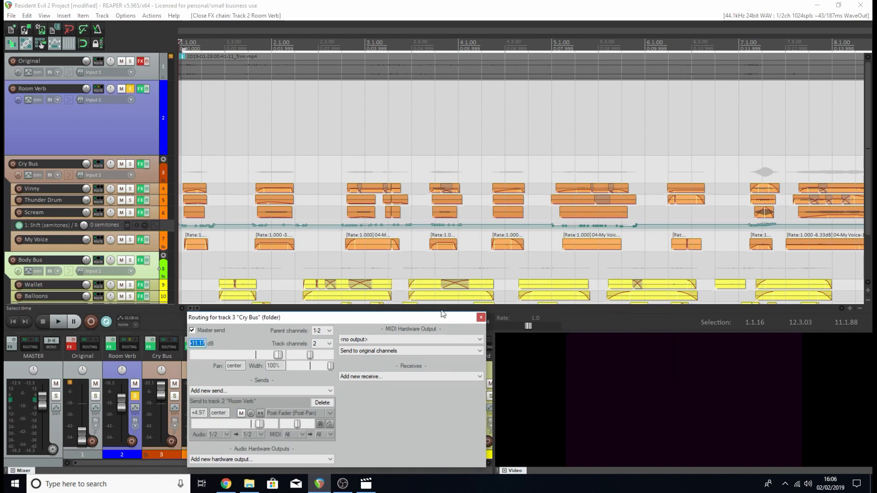
drag(452, 315, 533, 151)
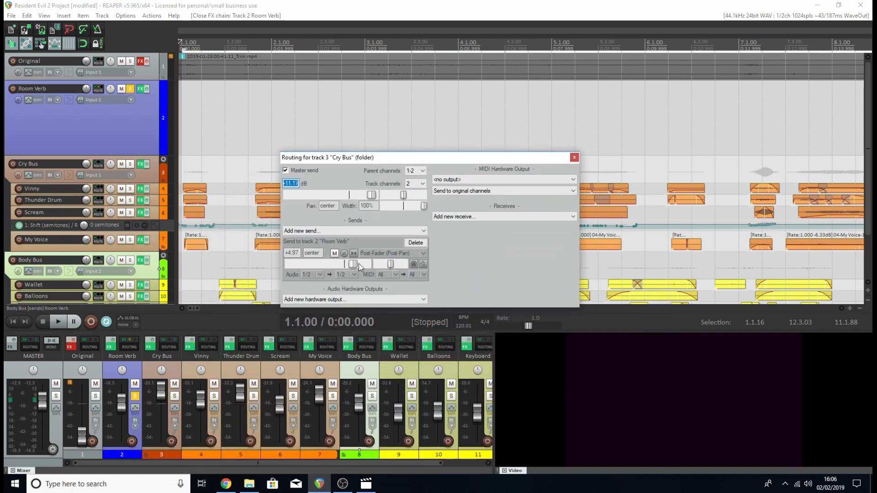
drag(353, 267, 350, 269)
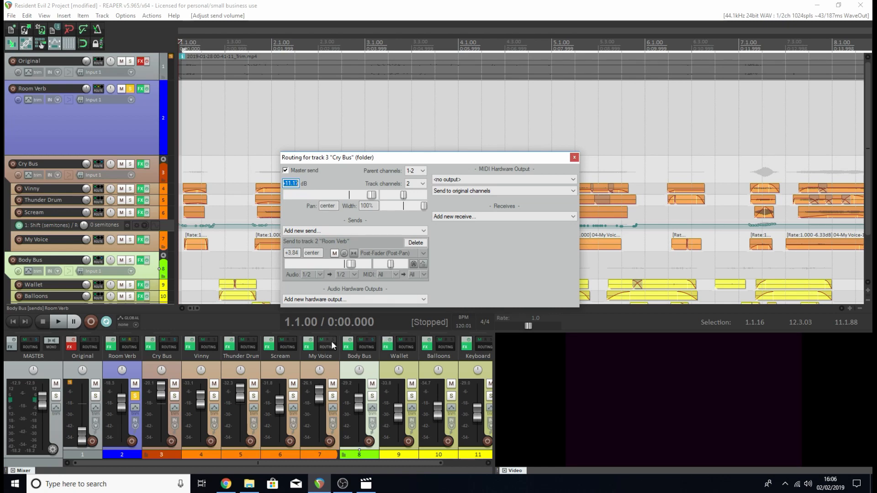
Recheck the Body Bus send level to Room Verb in its routing settings and close them.
click(366, 345)
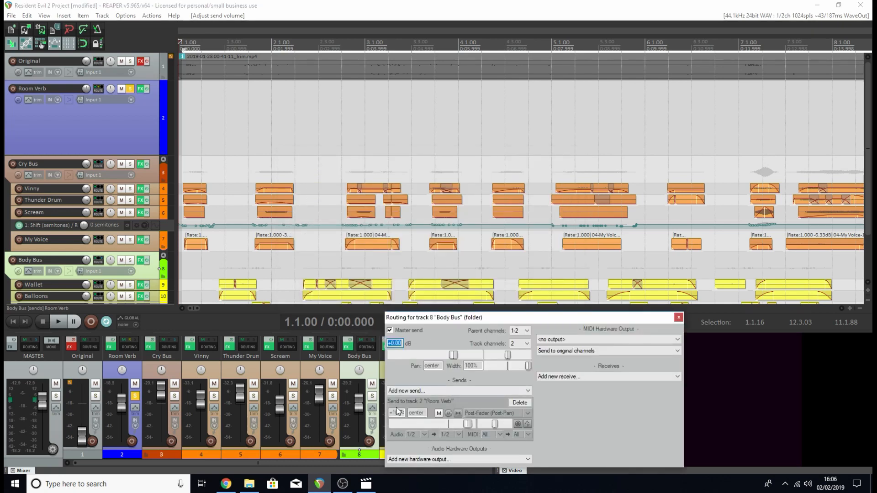
drag(456, 318, 442, 211)
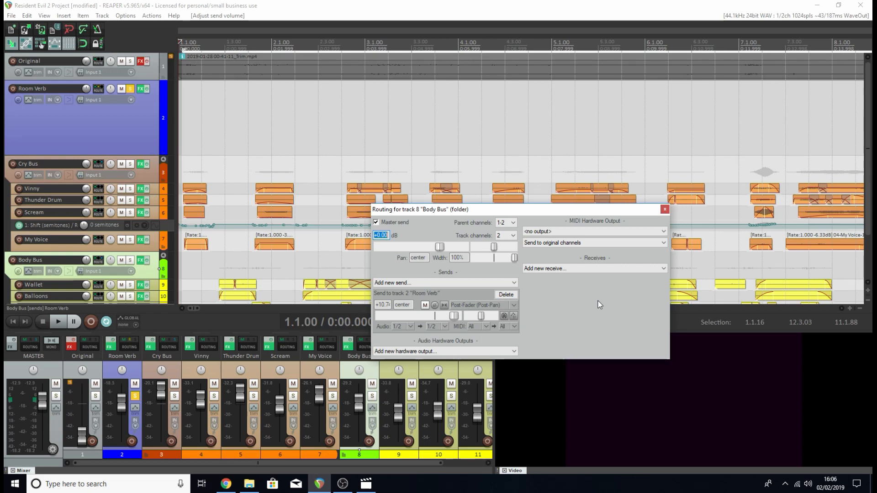
click(665, 209)
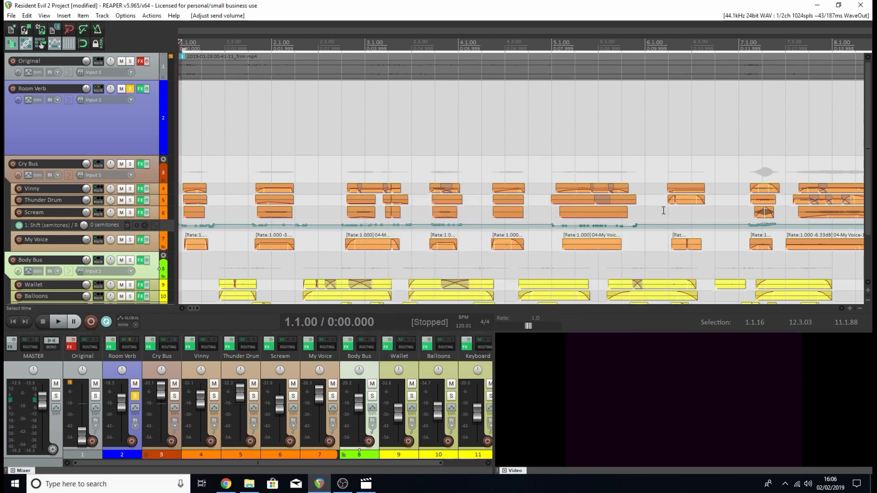
Unsolo the Room Verb track, play the full mix from the start, and stop.
click(135, 395)
scroll(259, 203, down, 3)
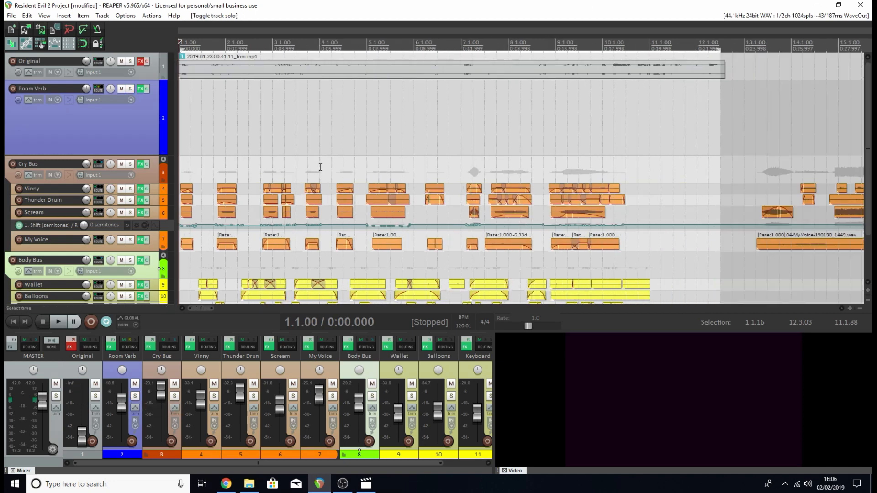
key(space)
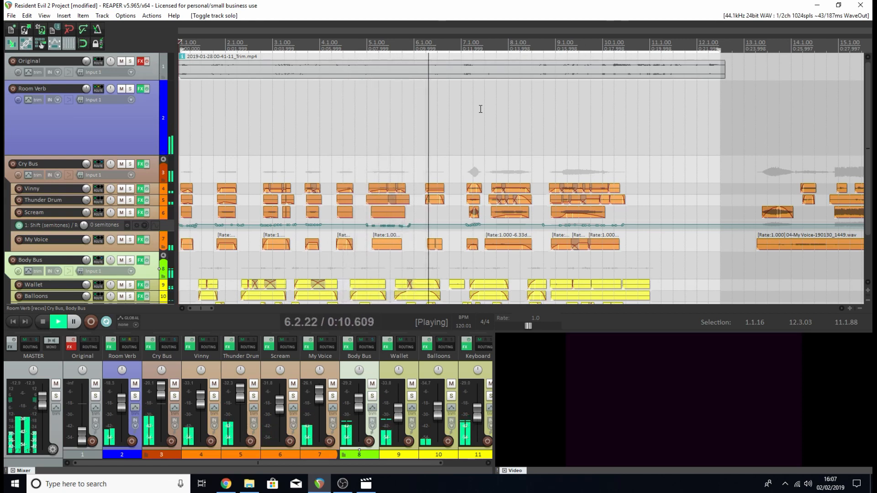
key(space)
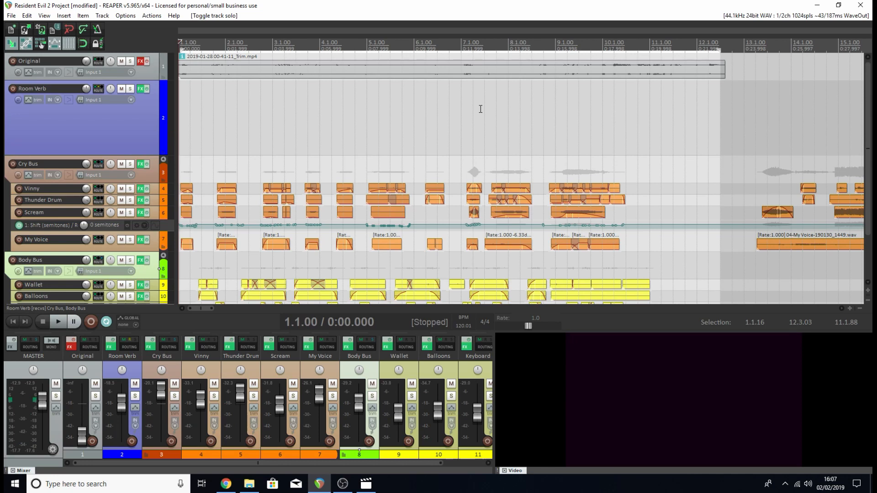
Set the Body Bus send to the Room Verb track to +8.20 dB and close the routing settings.
click(367, 346)
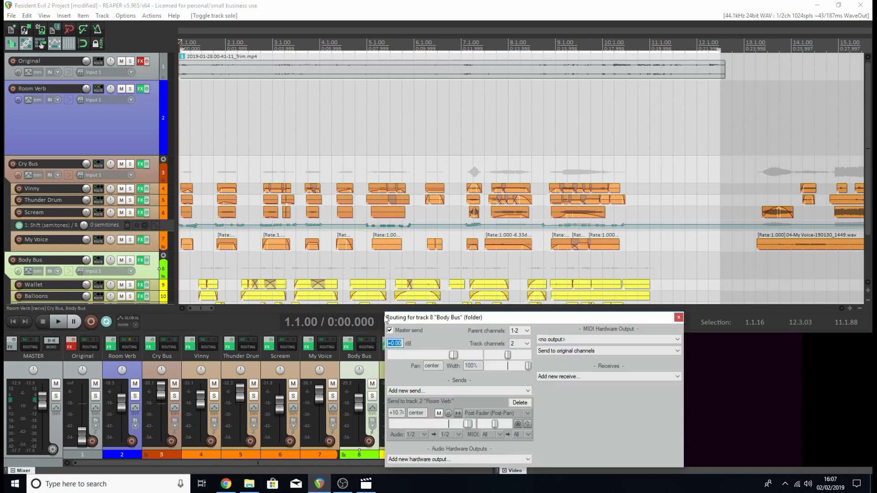
drag(450, 320, 442, 226)
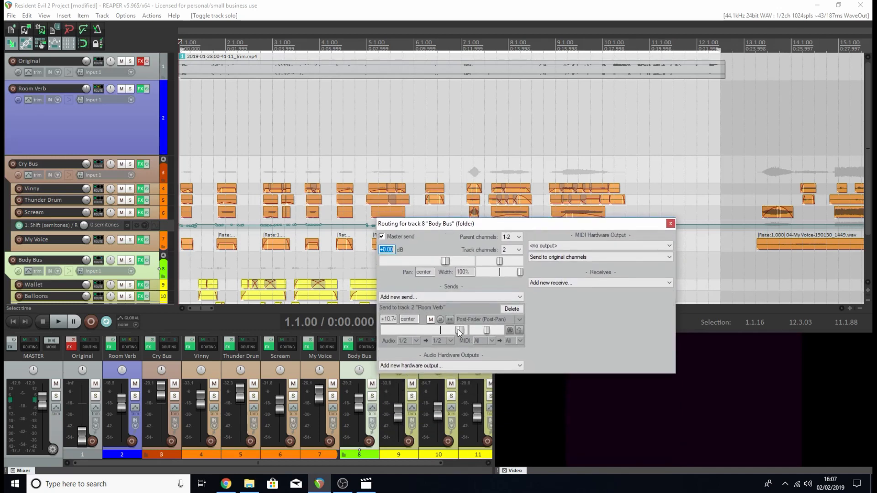
drag(460, 331, 455, 331)
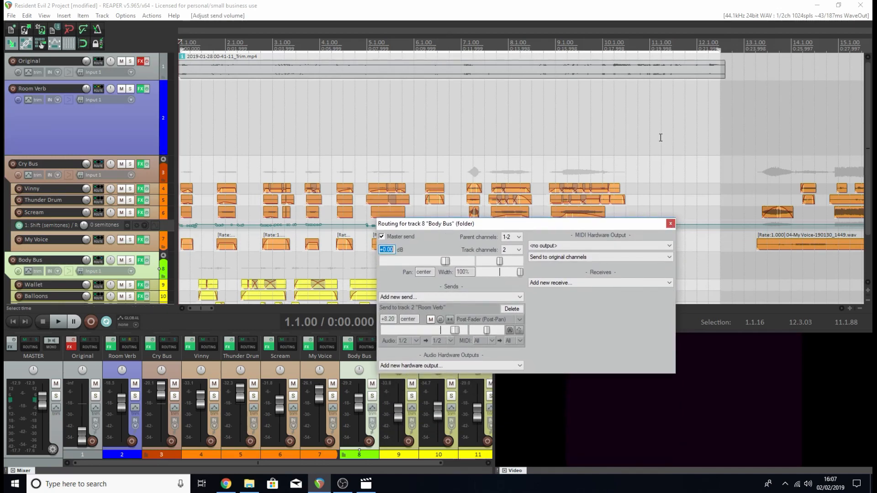
click(670, 223)
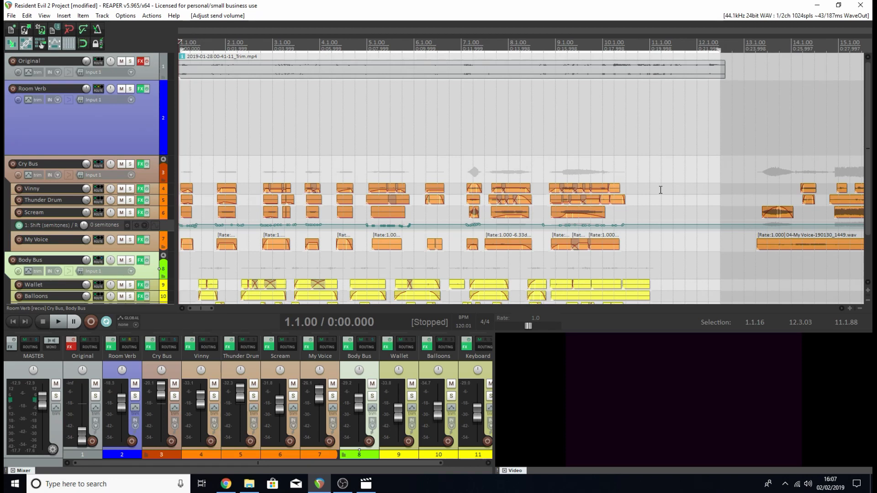
Switch to the video player, play the finished Resident Evil 2 Project clip, and close the player and the Gameplay folder.
key(alt+Tab)
click(89, 440)
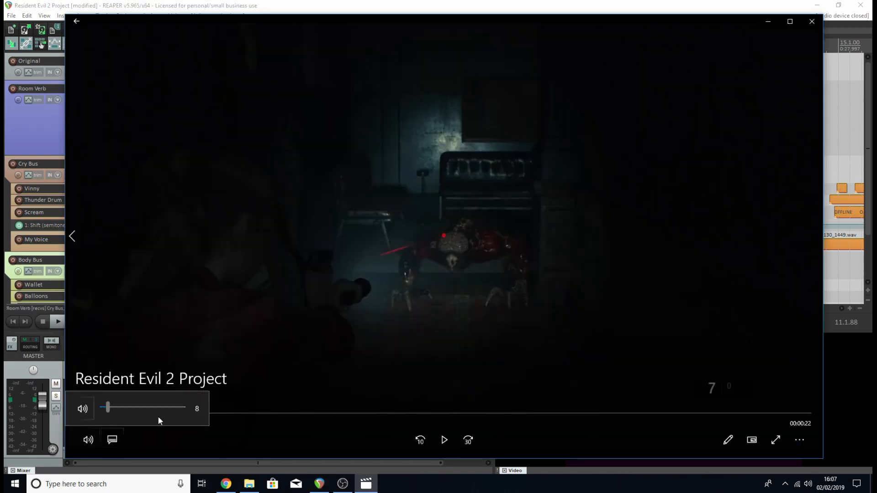
drag(158, 417, 283, 383)
click(264, 420)
click(106, 413)
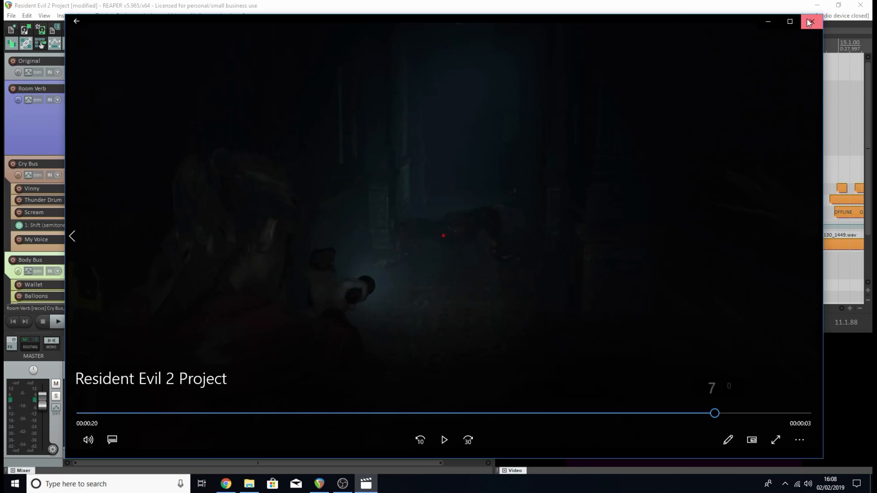
click(810, 23)
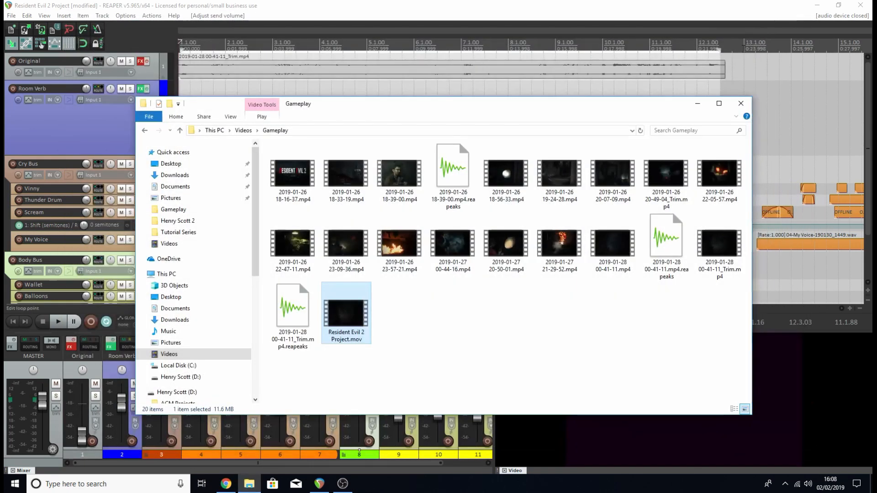
click(740, 101)
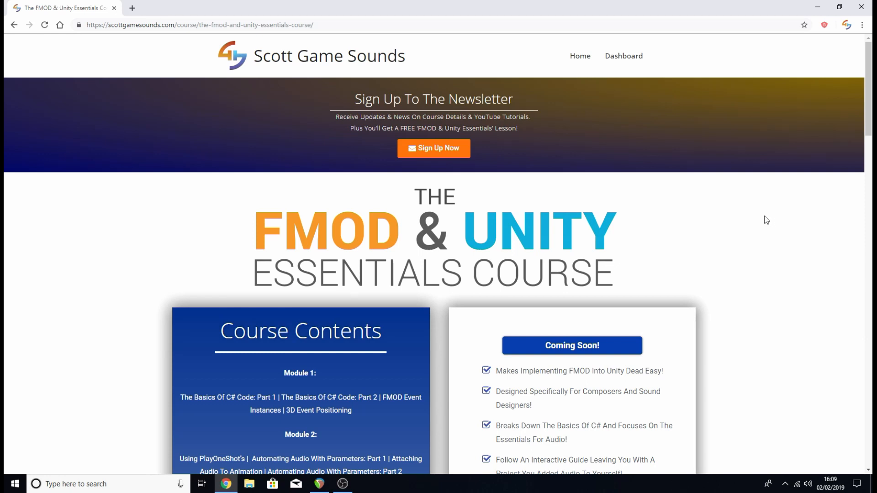
Review the FMOD & Unity Essentials Course page's module contents, benefits list and "Does This Sound Familiar?" text.
scroll(767, 220, down, 1)
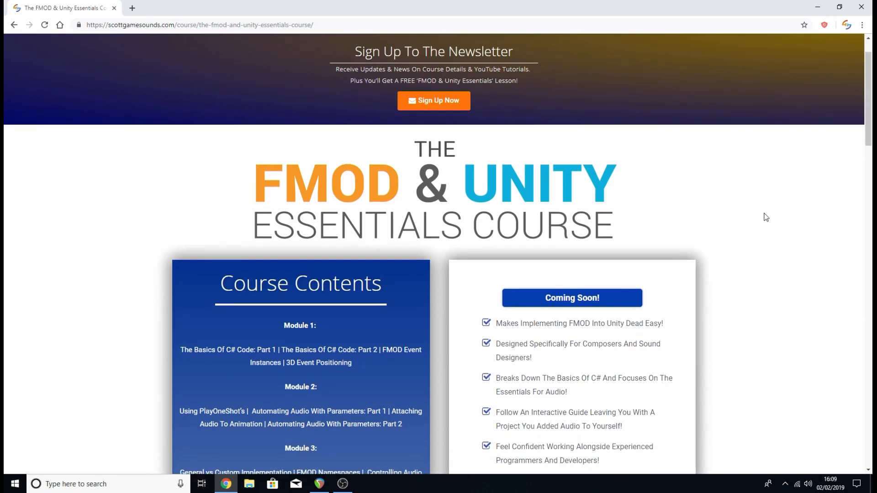
scroll(762, 214, down, 2)
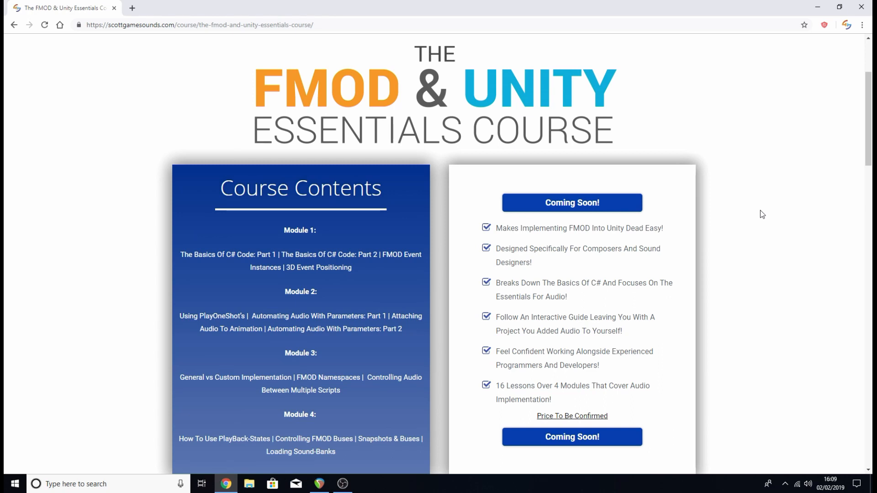
scroll(760, 214, down, 2)
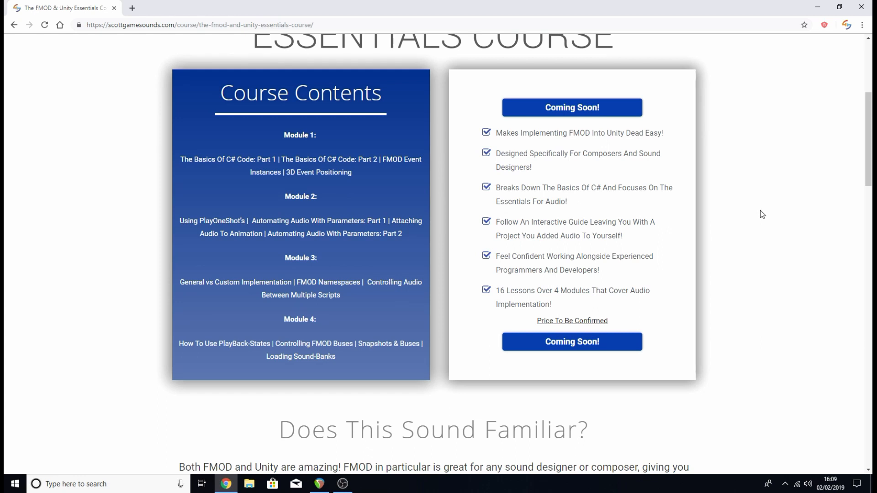
scroll(760, 211, down, 2)
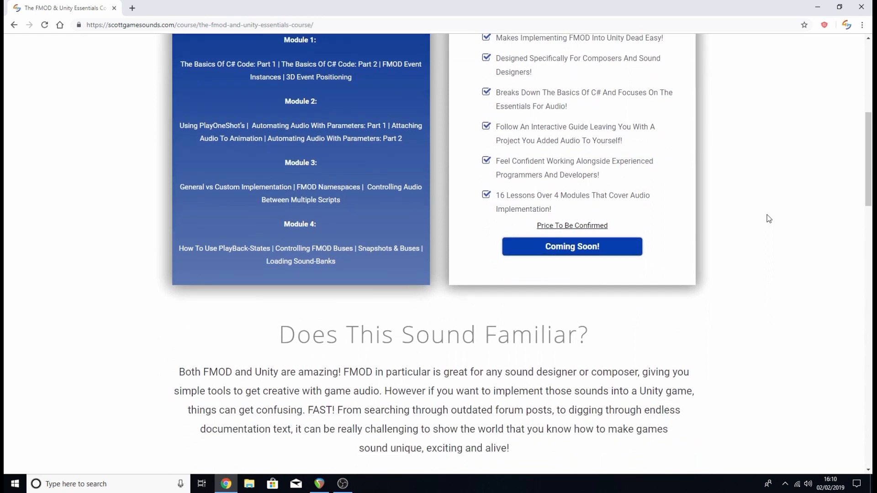
scroll(768, 219, down, 1)
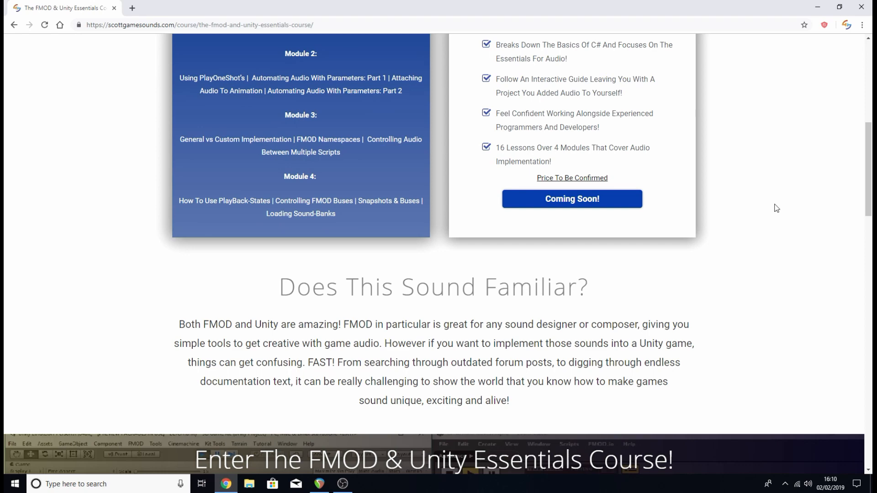
scroll(776, 208, down, 1)
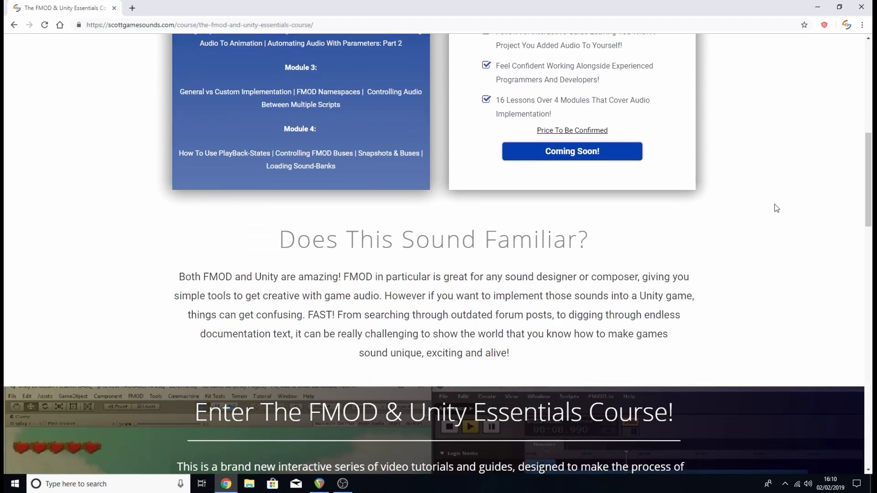
scroll(772, 208, down, 1)
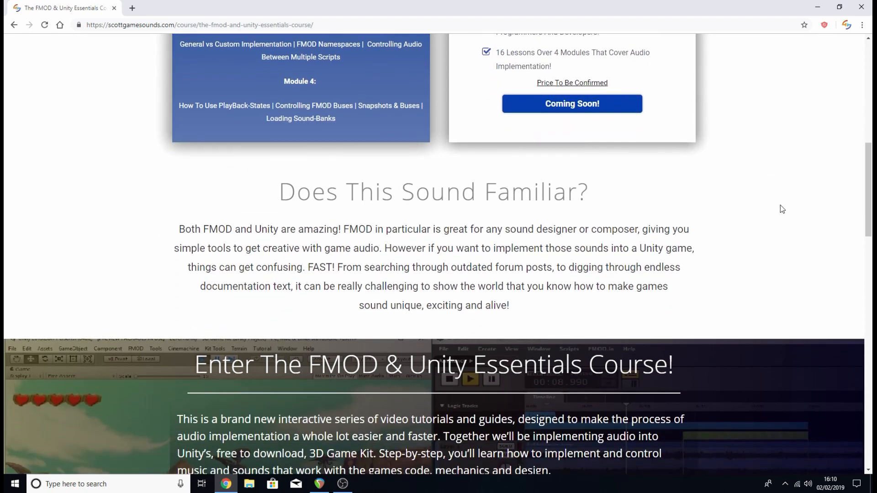
scroll(780, 206, down, 1)
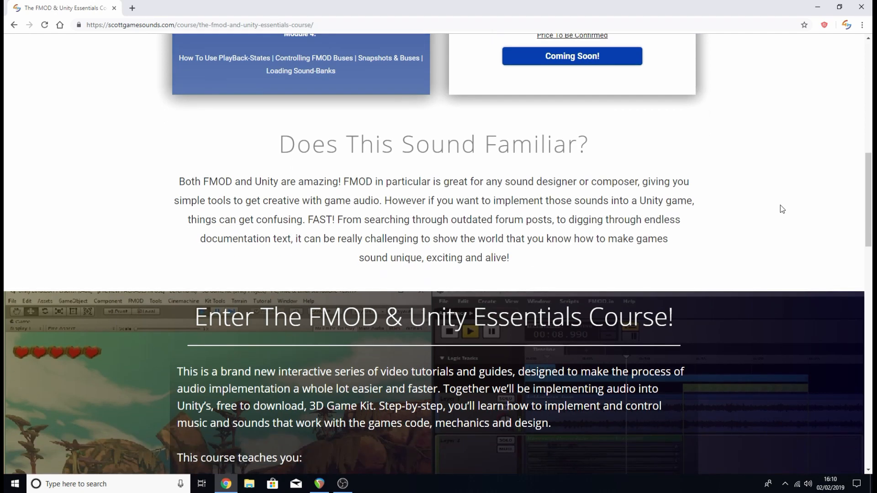
Read the "Enter The FMOD & Unity Essentials Course!" introduction and its list of topics the course teaches.
scroll(777, 205, down, 1)
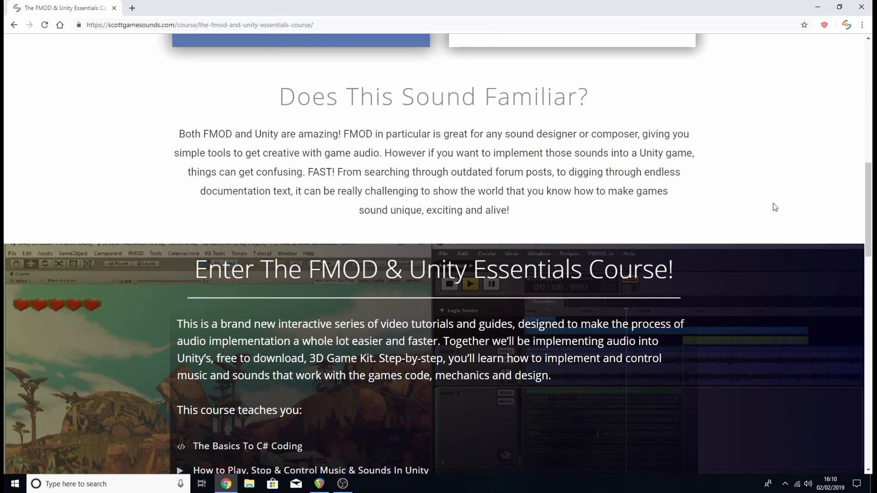
scroll(775, 192, down, 1)
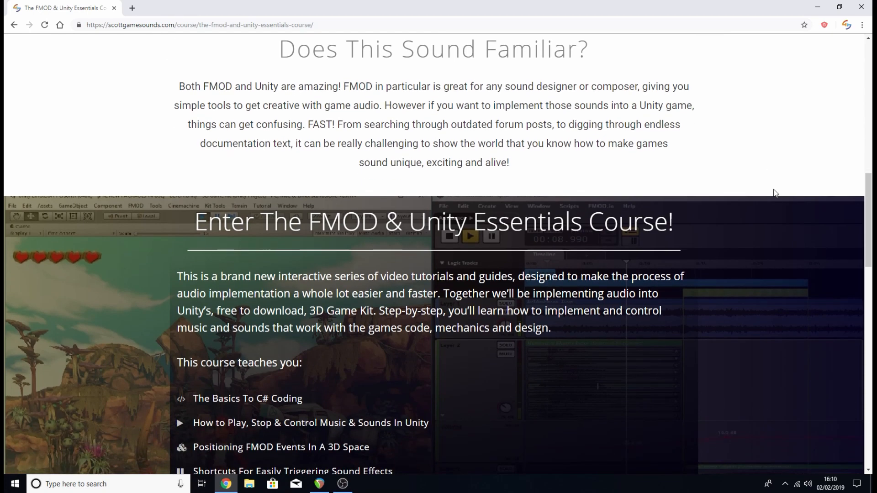
scroll(776, 193, down, 1)
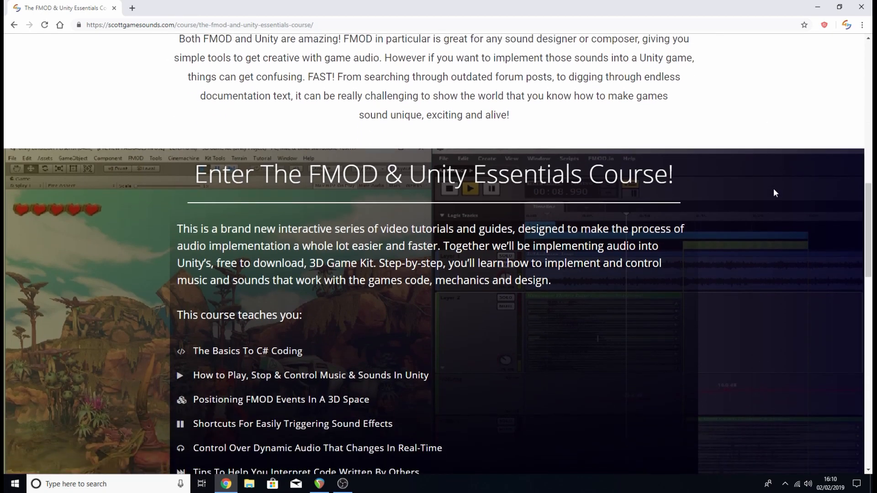
scroll(774, 192, down, 1)
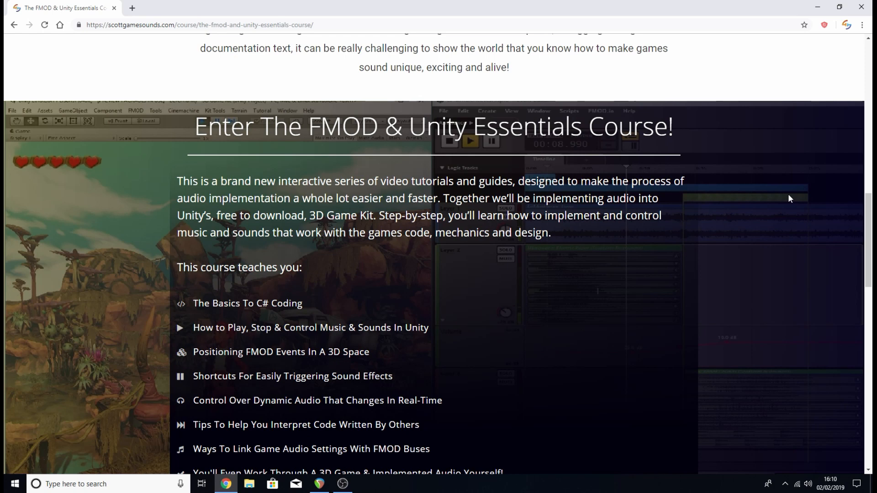
scroll(790, 195, down, 1)
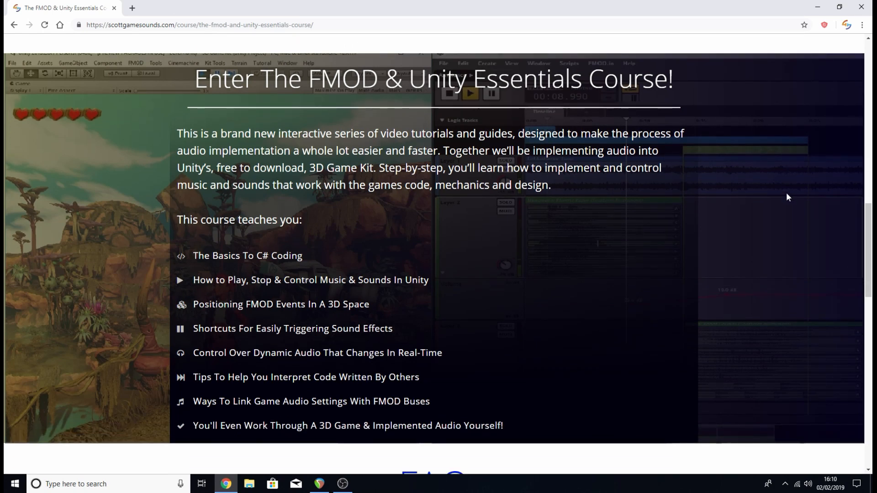
scroll(787, 197, down, 1)
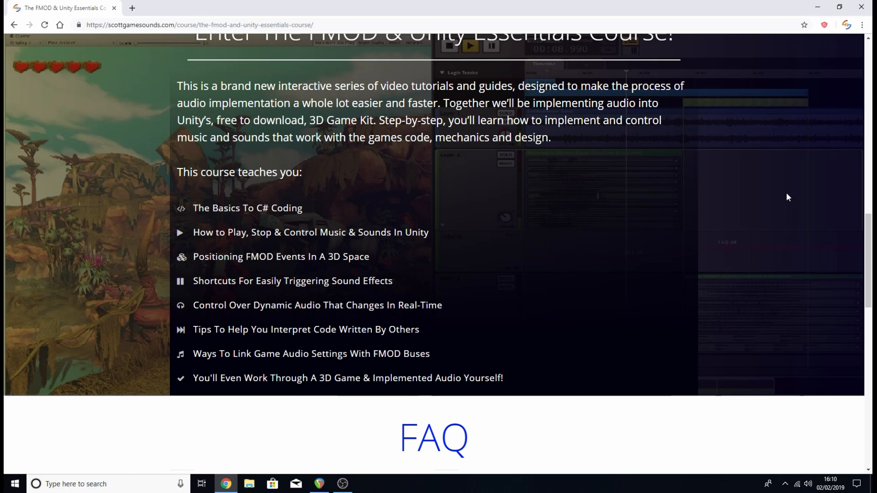
scroll(787, 197, down, 1)
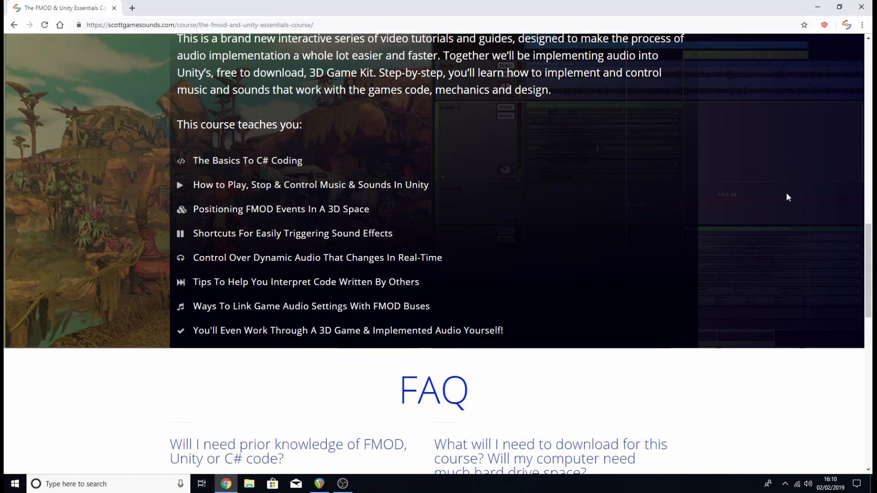
scroll(788, 197, down, 1)
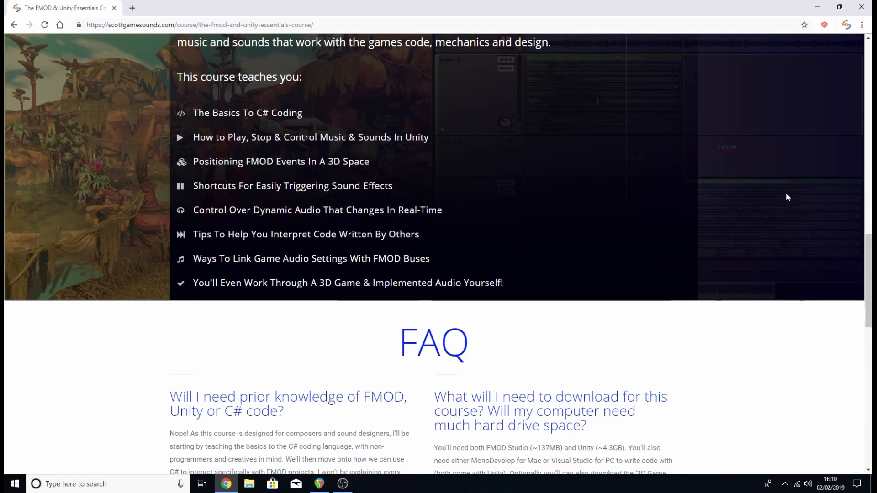
Read the course page's FAQ on required prior knowledge and what has to be downloaded.
scroll(787, 196, down, 1)
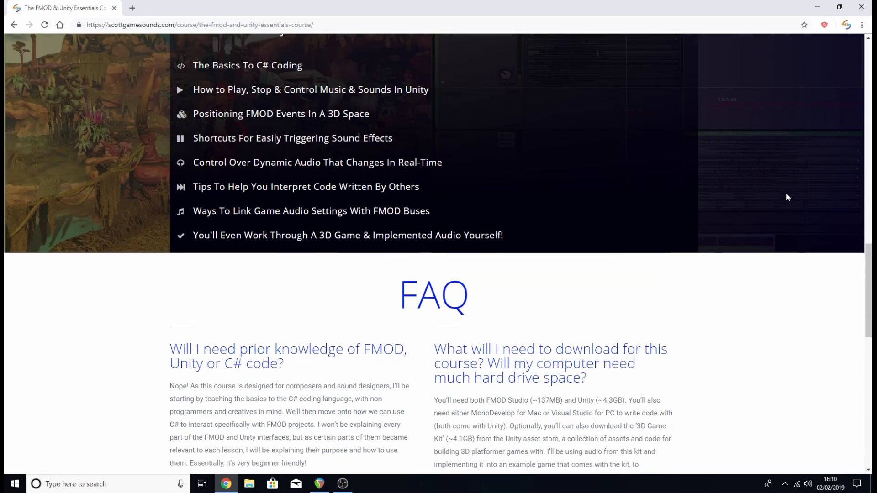
scroll(778, 188, down, 1)
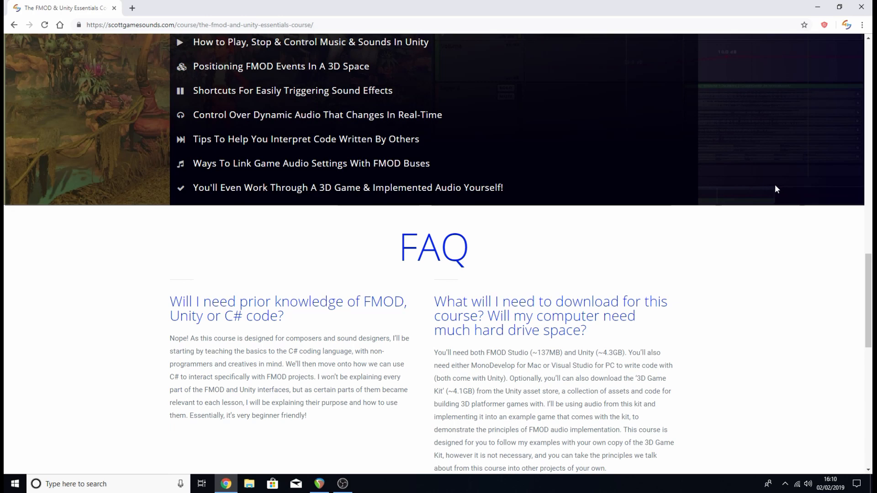
scroll(777, 188, down, 1)
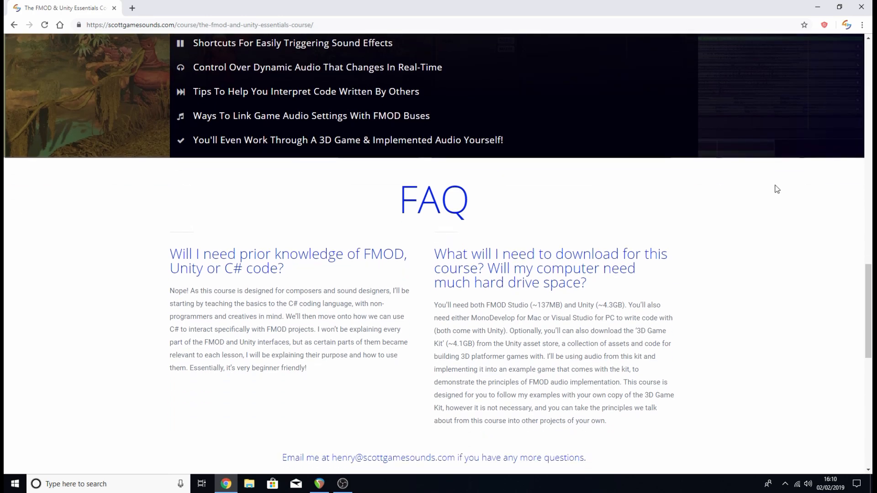
scroll(775, 188, down, 1)
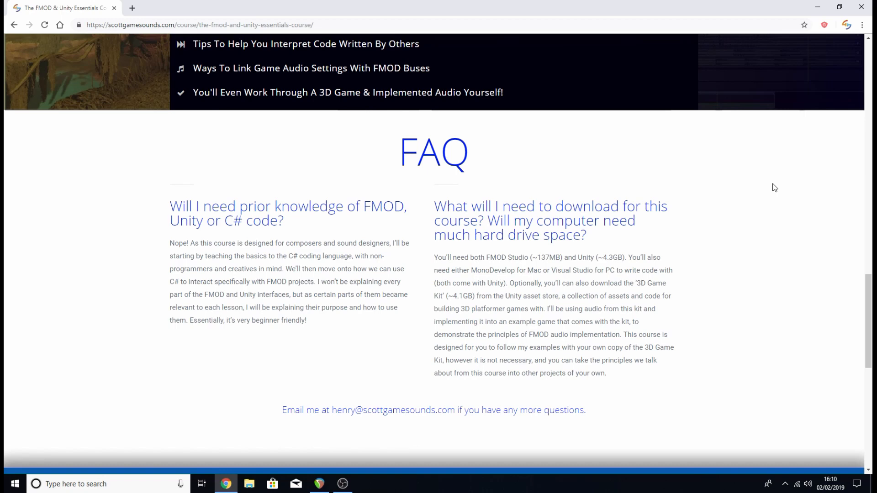
scroll(772, 186, down, 1)
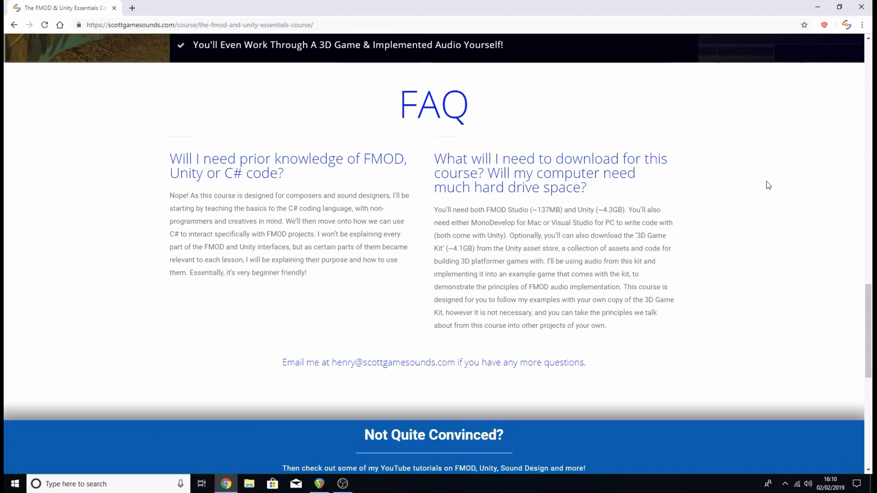
scroll(768, 185, down, 2)
scroll(805, 170, down, 1)
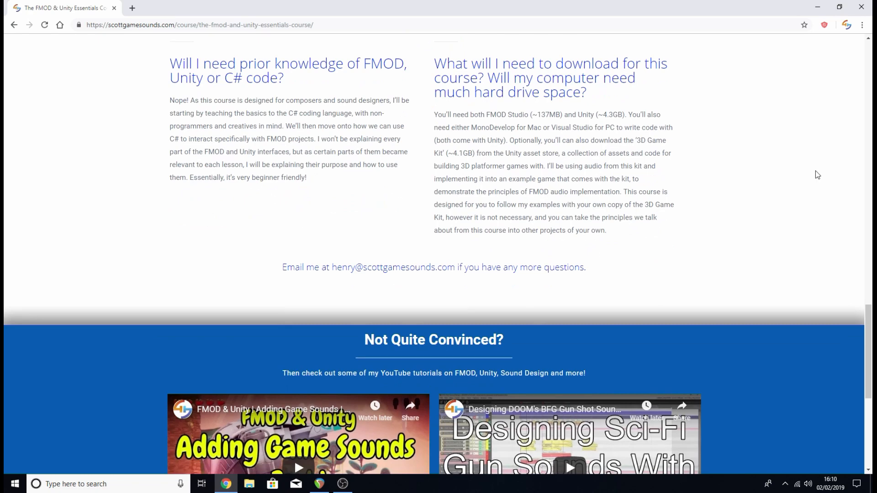
Look over the "Not Quite Convinced?" tutorial videos and the rest of the course page, and switch back to REAPER.
scroll(818, 175, down, 1)
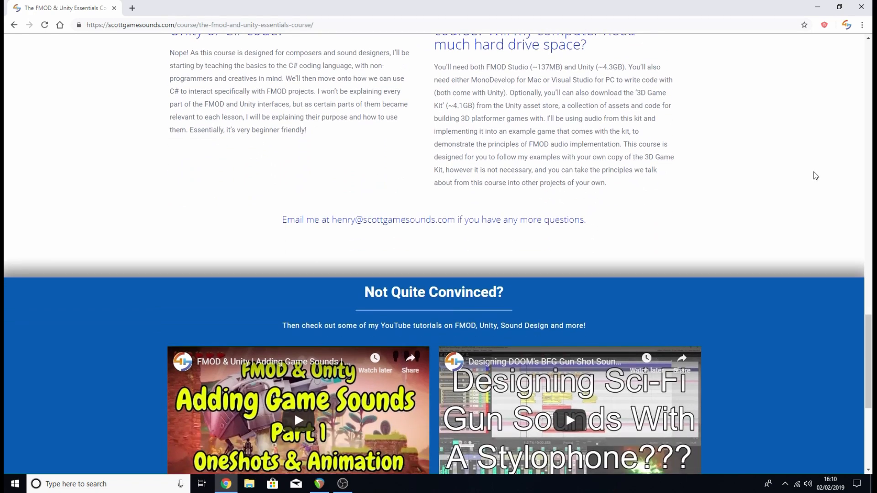
scroll(813, 172, down, 1)
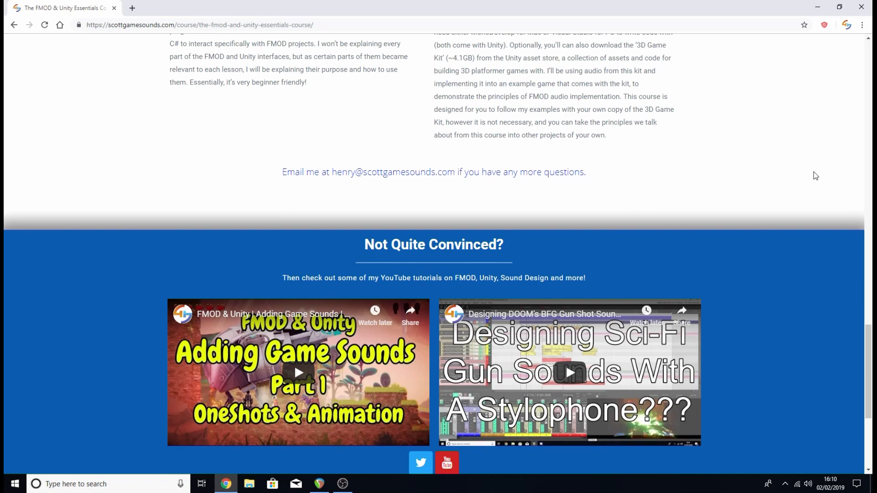
scroll(816, 176, down, 1)
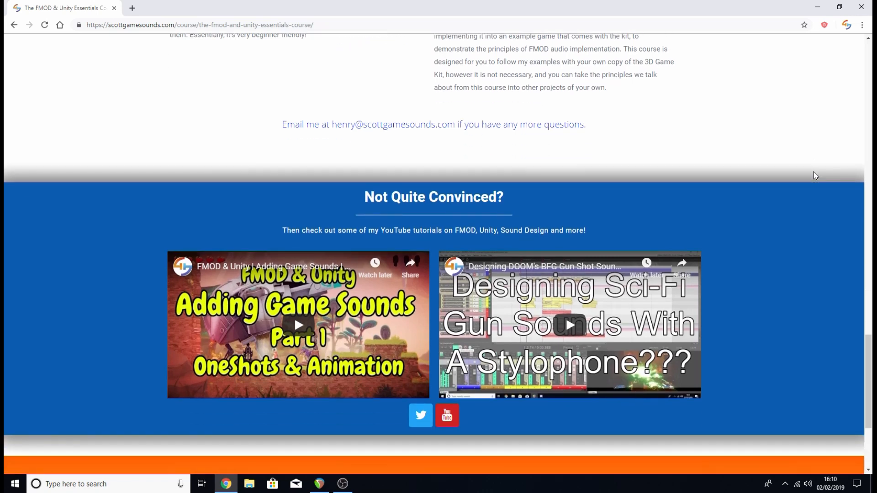
scroll(809, 173, down, 1)
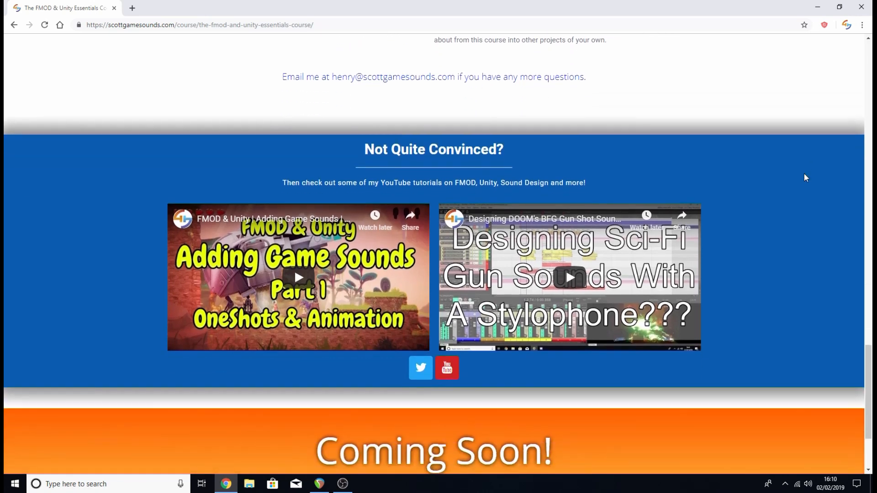
scroll(805, 177, down, 1)
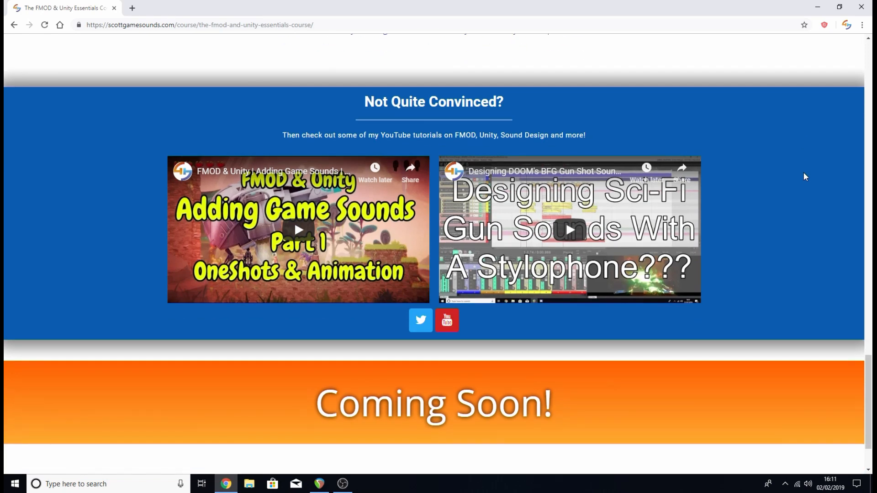
scroll(800, 174, down, 1)
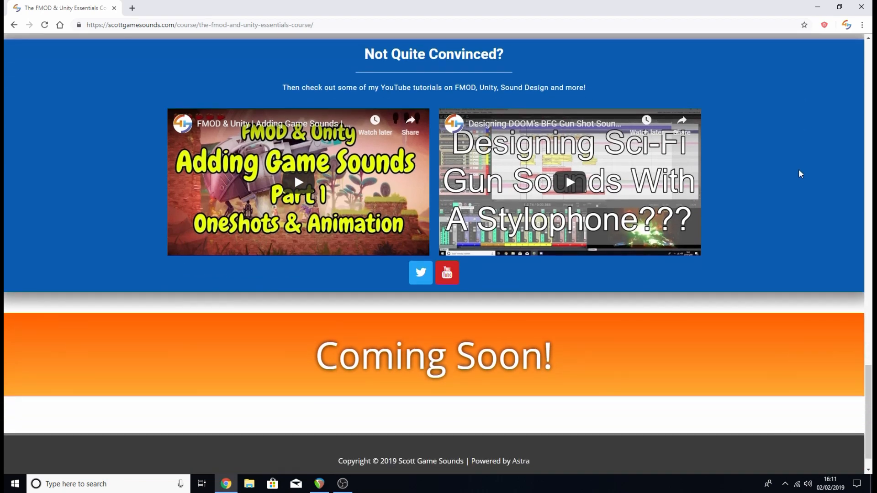
scroll(800, 174, down, 1)
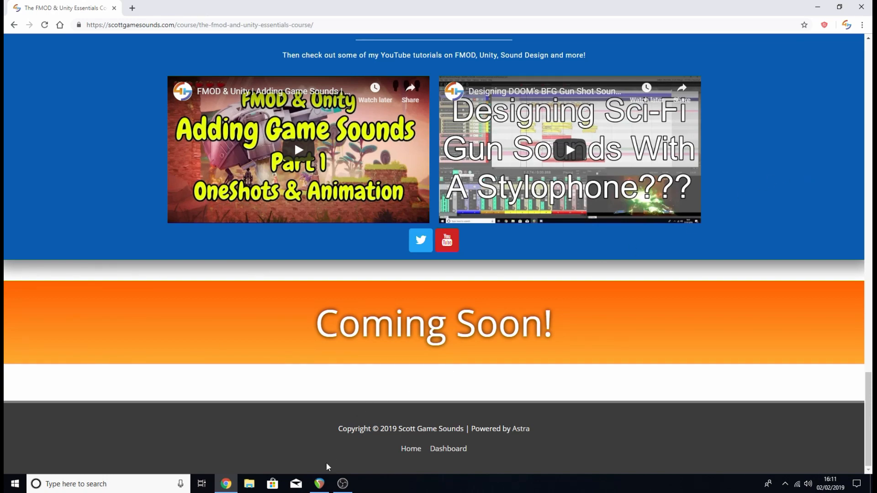
click(319, 484)
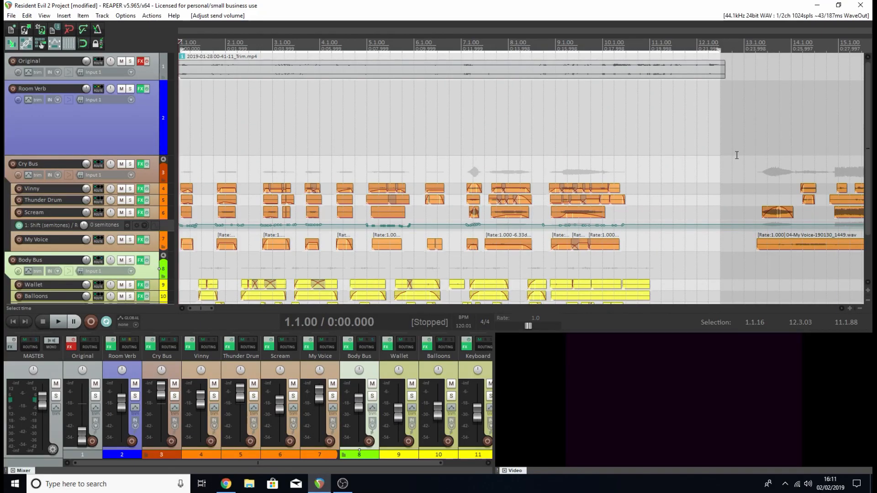